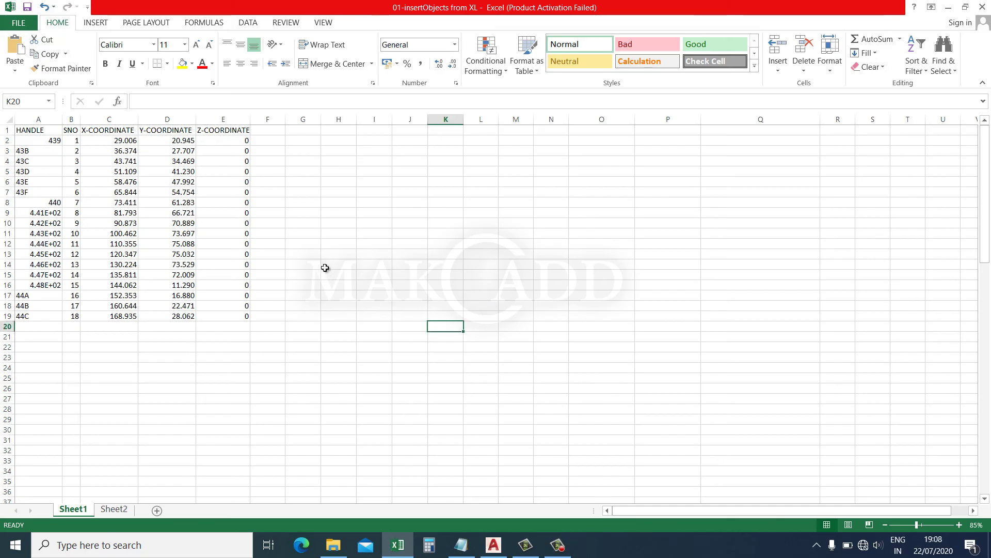
- Widen the SNO column slightly so its numbers clear the X-COORDINATE values
left_click(324, 267)
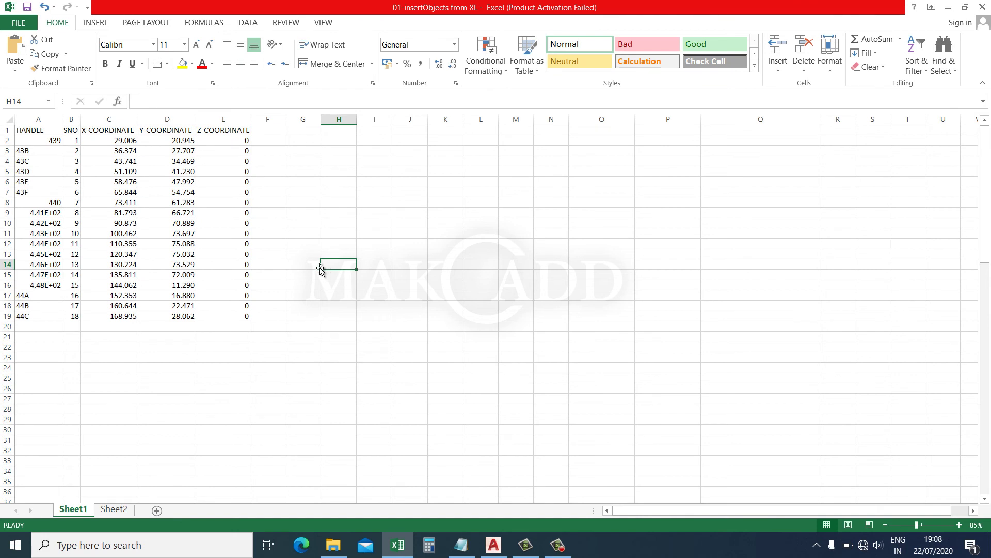
left_click(313, 222)
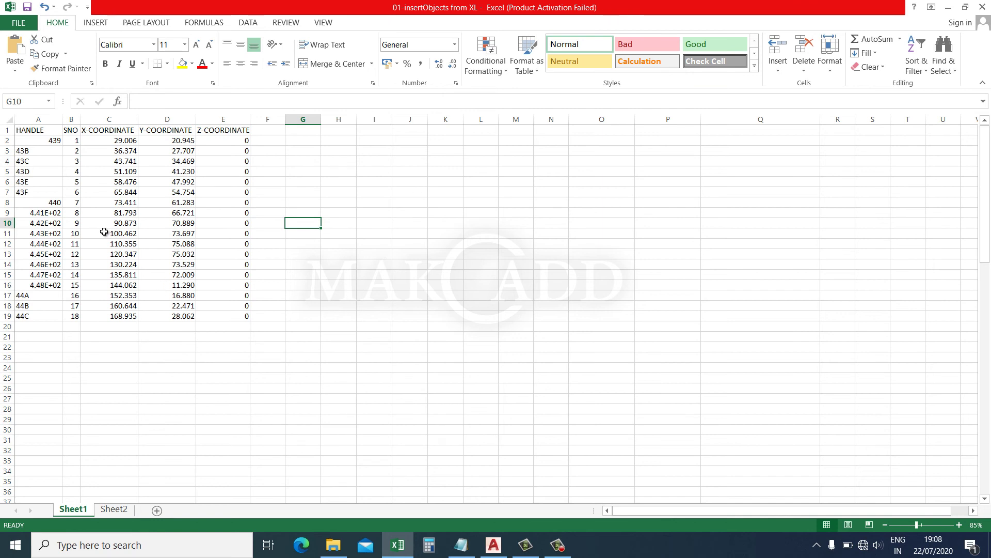
left_click_drag(80, 119, 85, 119)
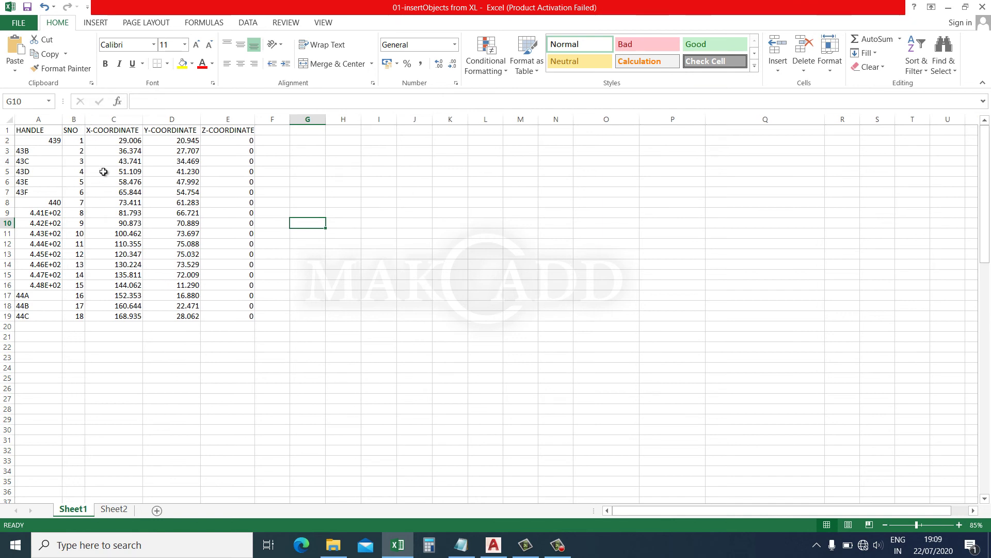
left_click(111, 182)
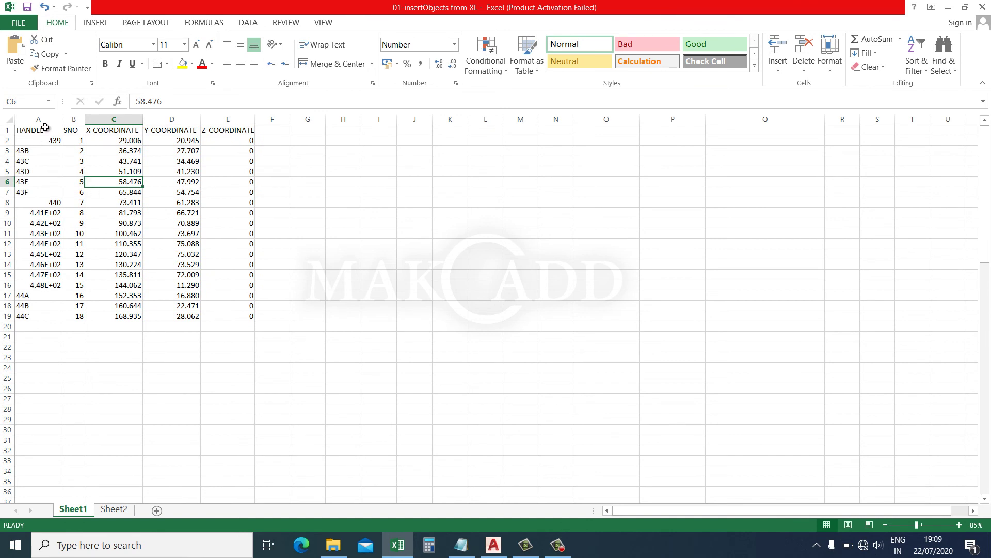
- Select cells beside the table, ending on cell G2
left_click(360, 238)
left_click(310, 151)
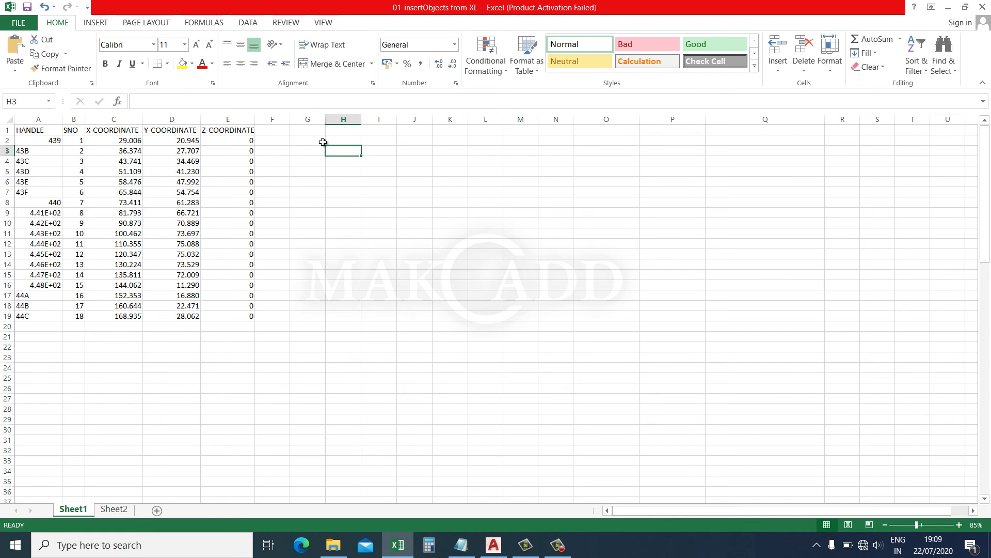
left_click(317, 141)
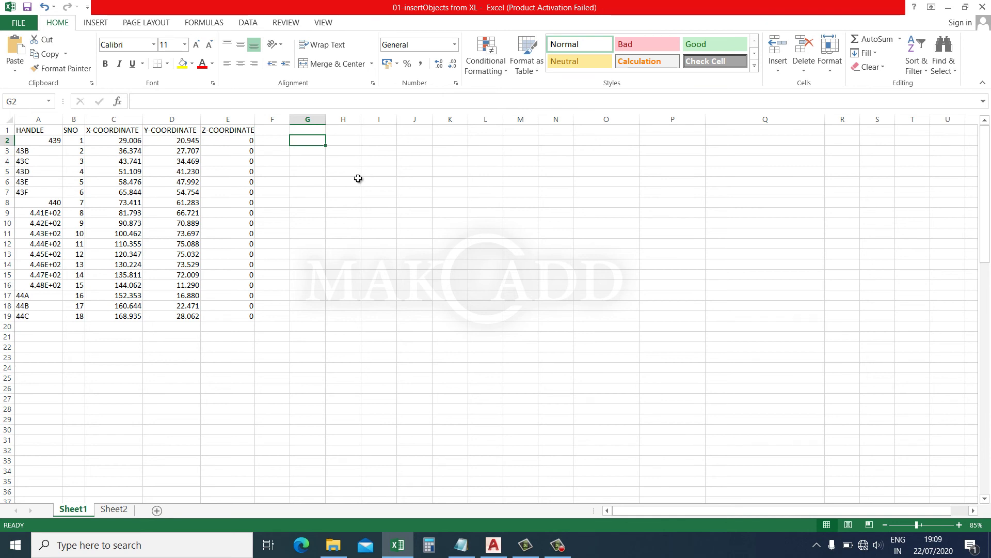
left_click(358, 178)
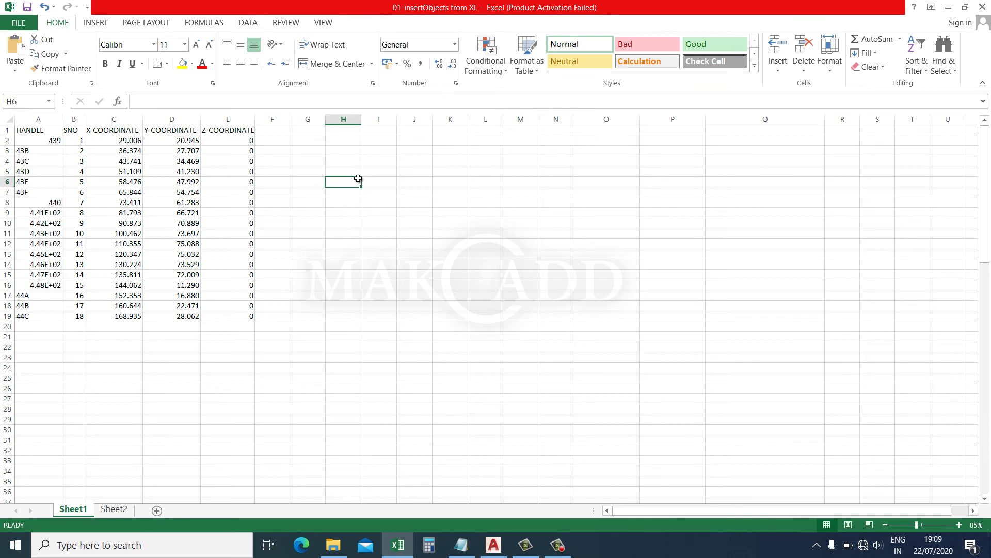
left_click(368, 153)
left_click(337, 142)
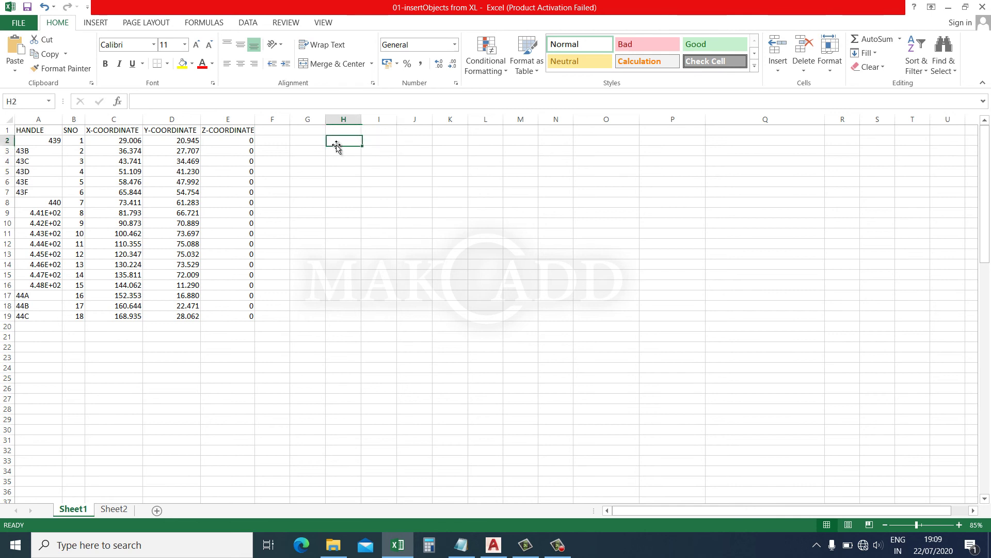
left_click(329, 151)
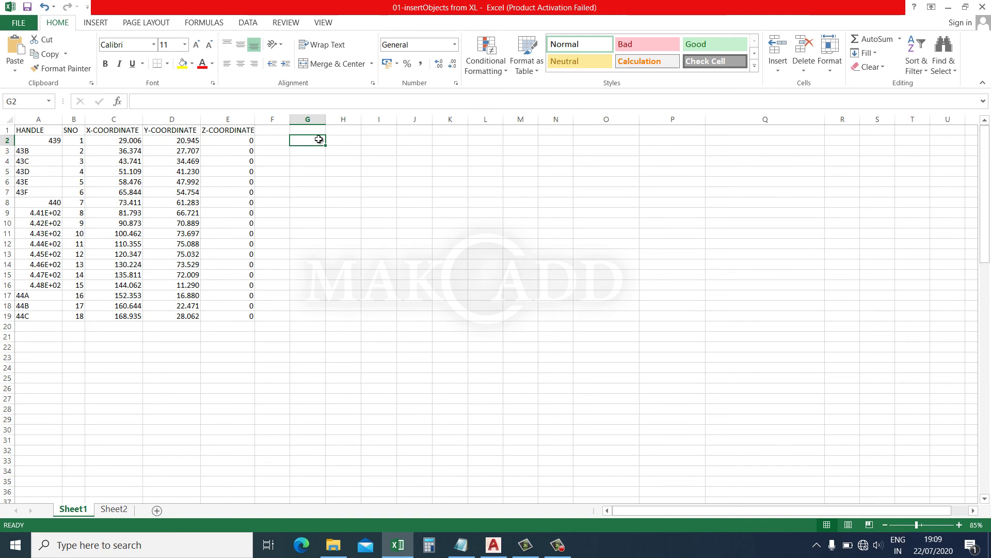
- Enter the label 'point' in cell G2
type("point")
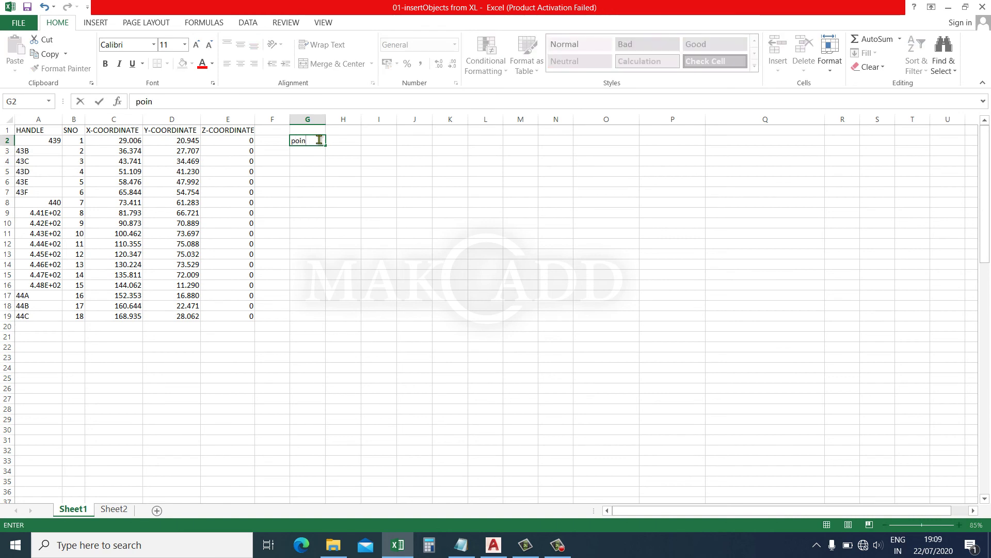
left_click(322, 182)
left_click(325, 141)
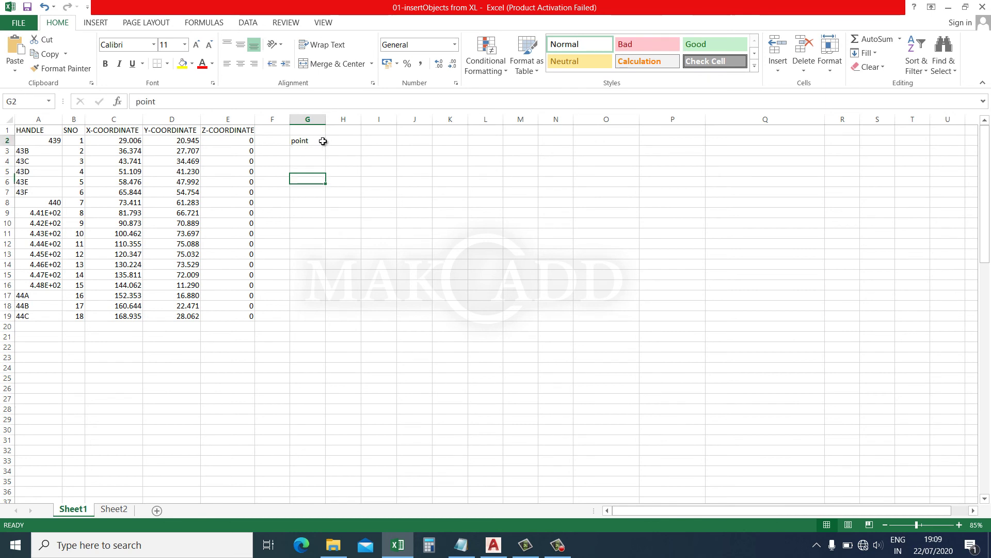
key("Right")
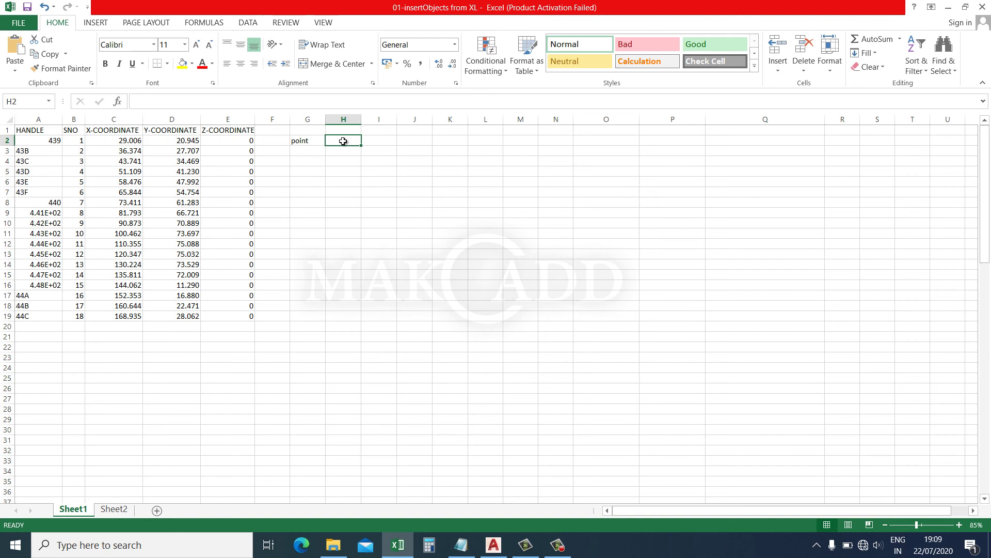
- Build I2 as CONCATENATE(C2, ",", D2) and widen column I to show it
left_click(384, 140)
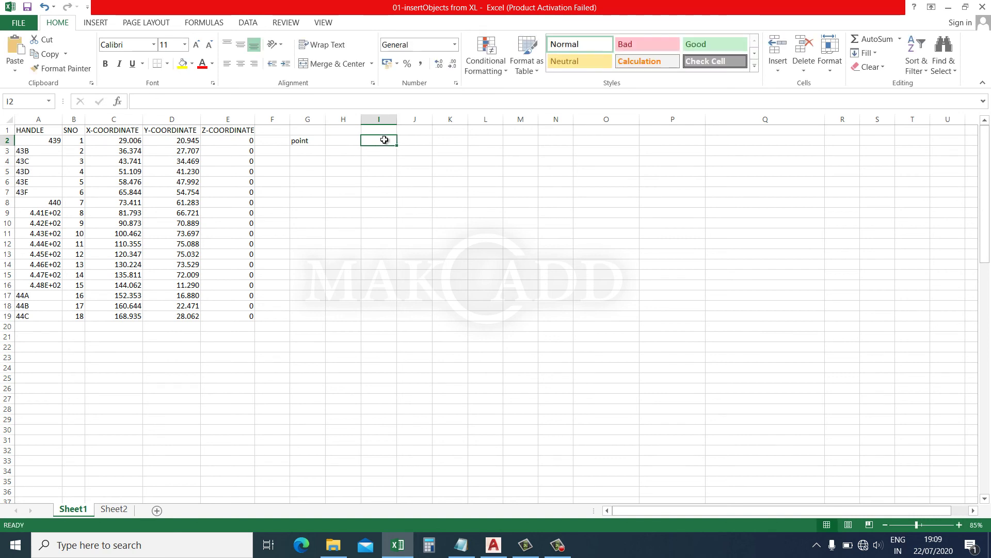
left_click(118, 102)
left_click(532, 430)
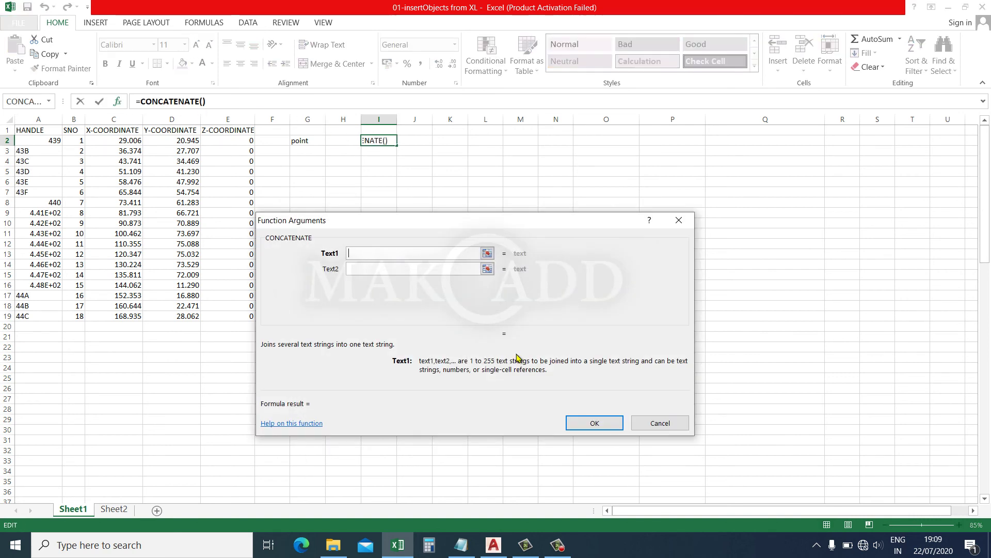
left_click(487, 252)
left_click(113, 140)
key("Return")
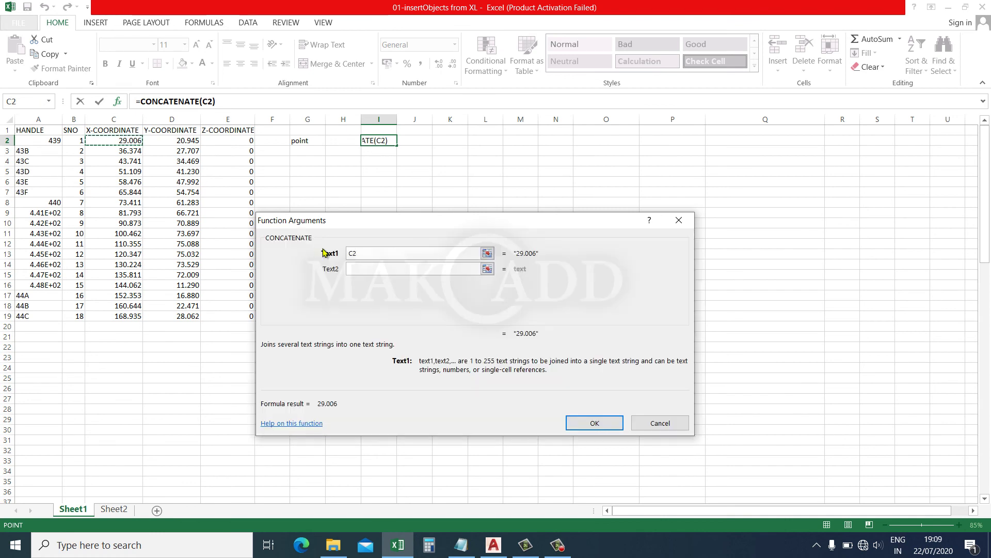
left_click(356, 273)
type("d2")
left_click(594, 422)
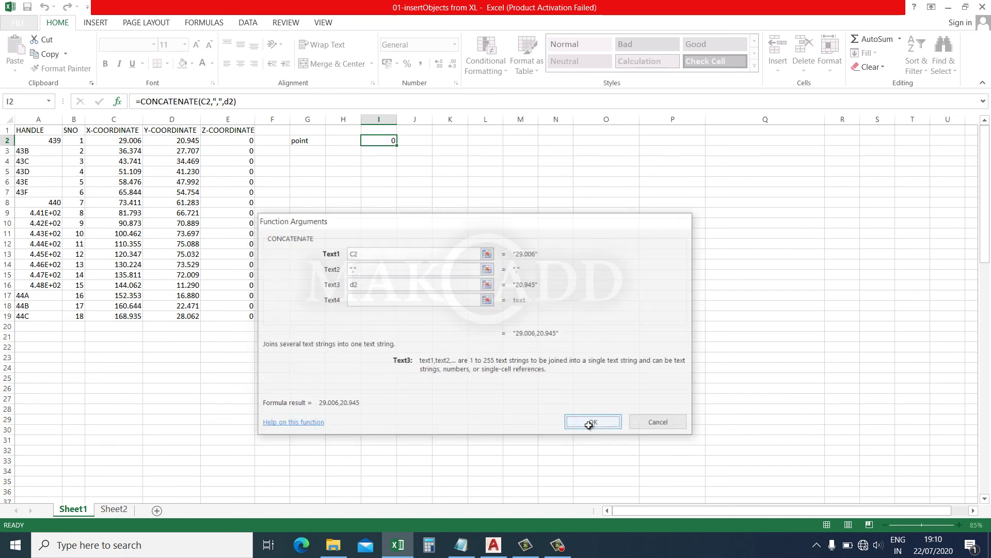
mouse_move(399, 121)
left_mouse_down()
mouse_move(336, 118)
mouse_move(366, 311)
left_mouse_up()
- Fill the 'point' label and coordinate formula down to row 19
left_click(385, 192)
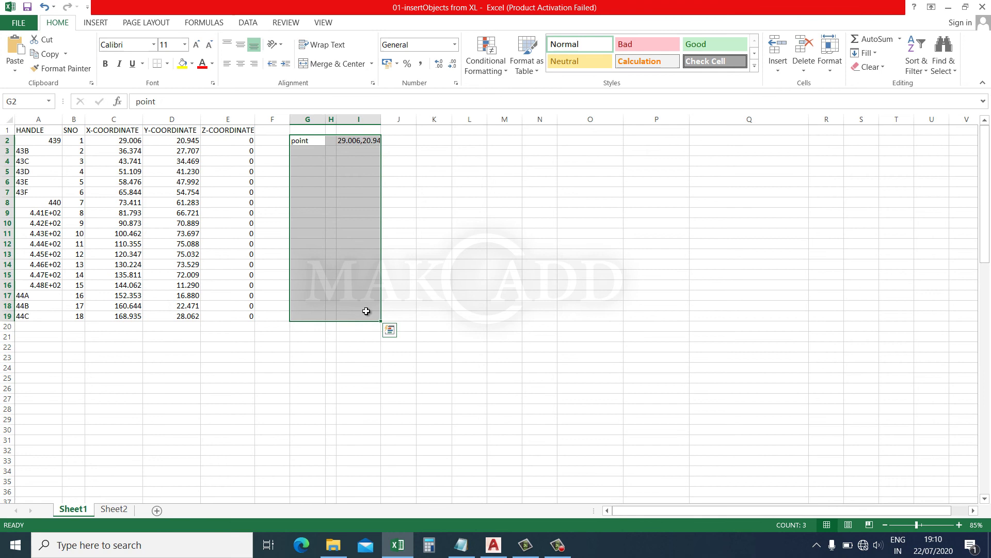
key("ctrl+d")
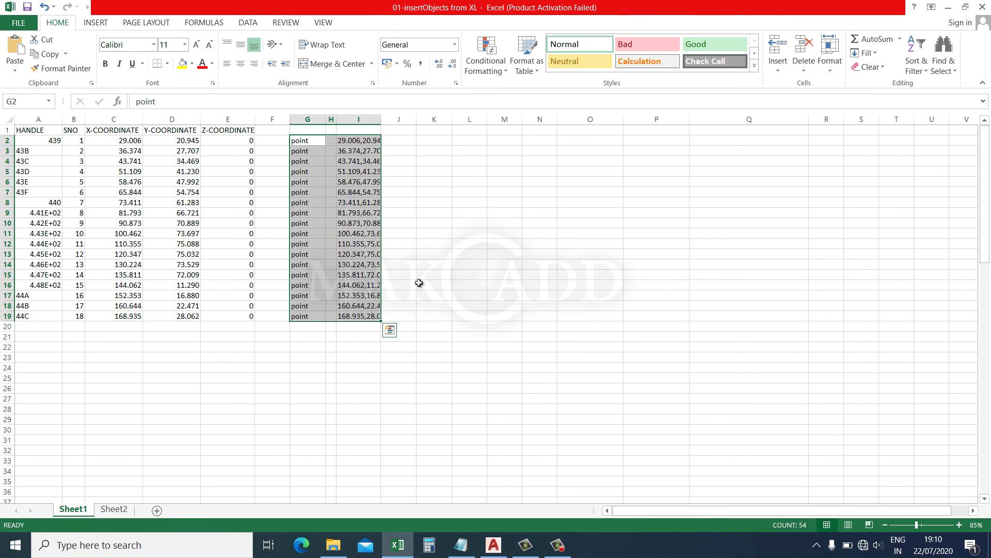
left_click(419, 283)
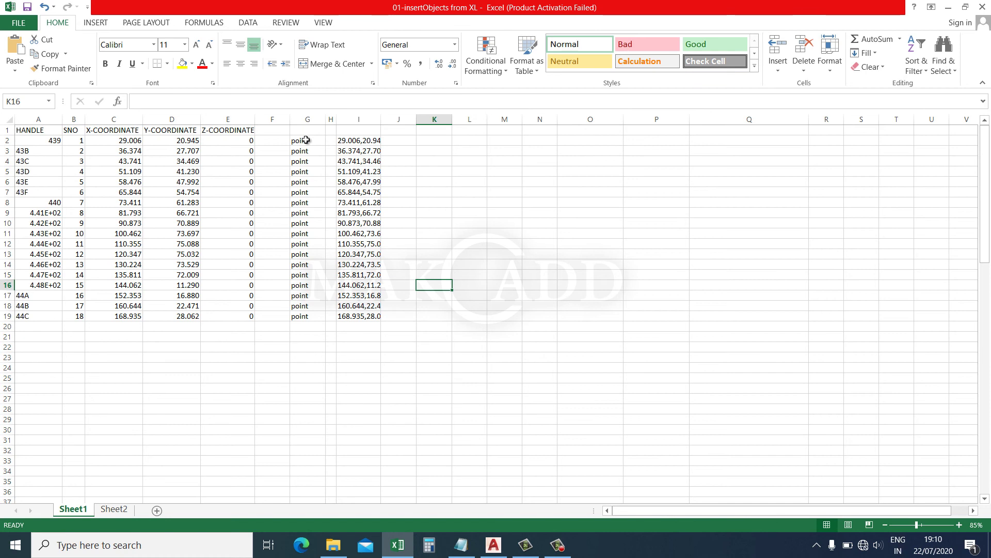
- Copy the G2:J19 block of point commands for AutoCAD
left_click(307, 140)
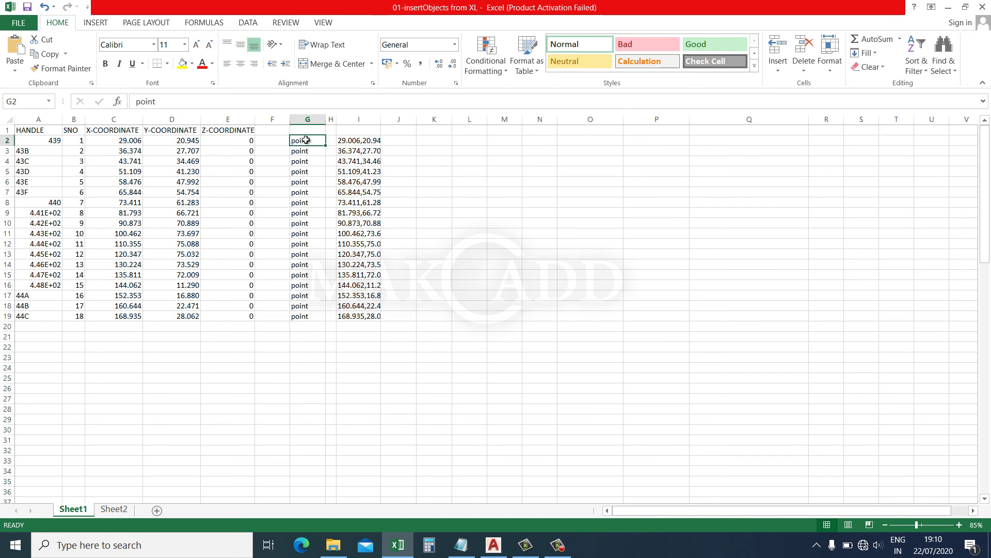
mouse_move(326, 139)
left_mouse_down()
mouse_move(364, 143)
mouse_move(391, 317)
left_mouse_up()
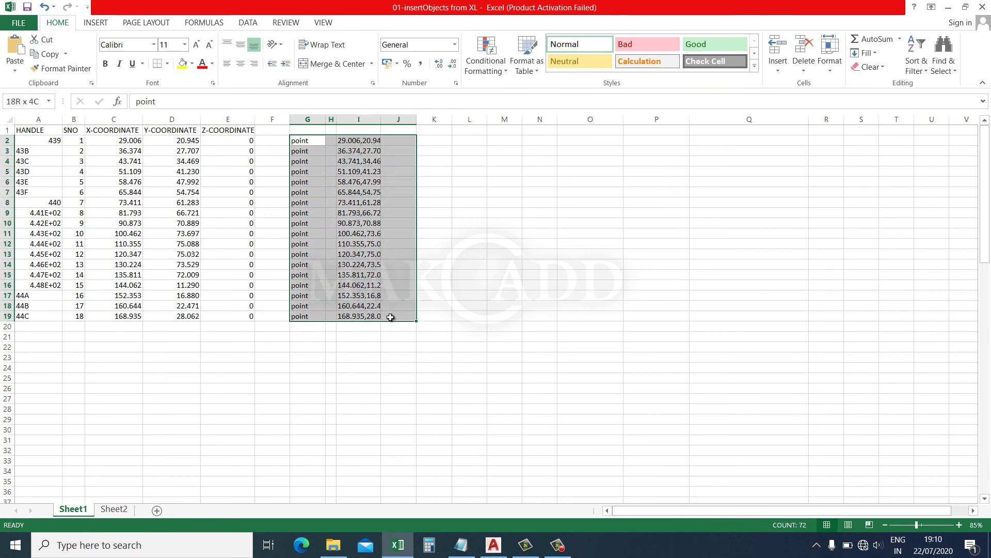
right_click(307, 155)
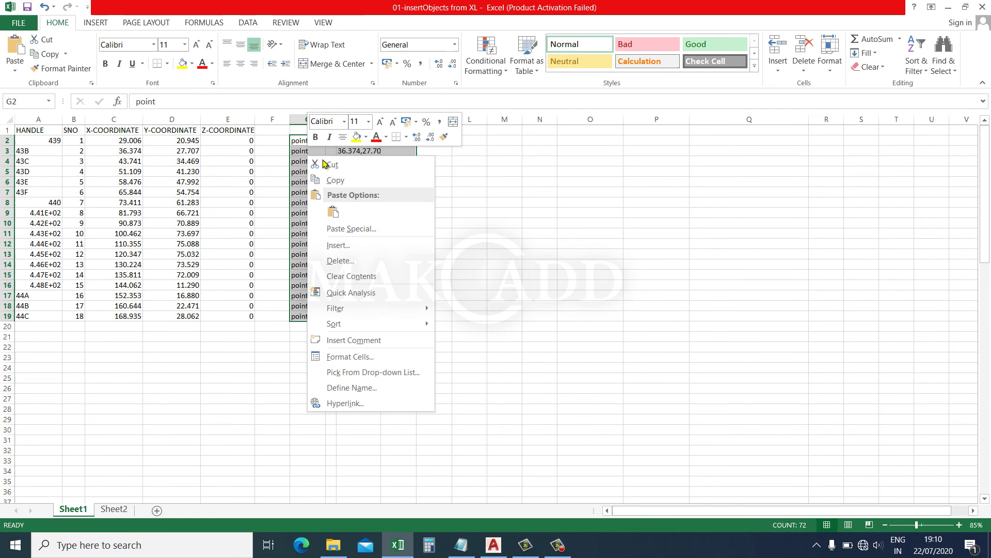
left_click(331, 177)
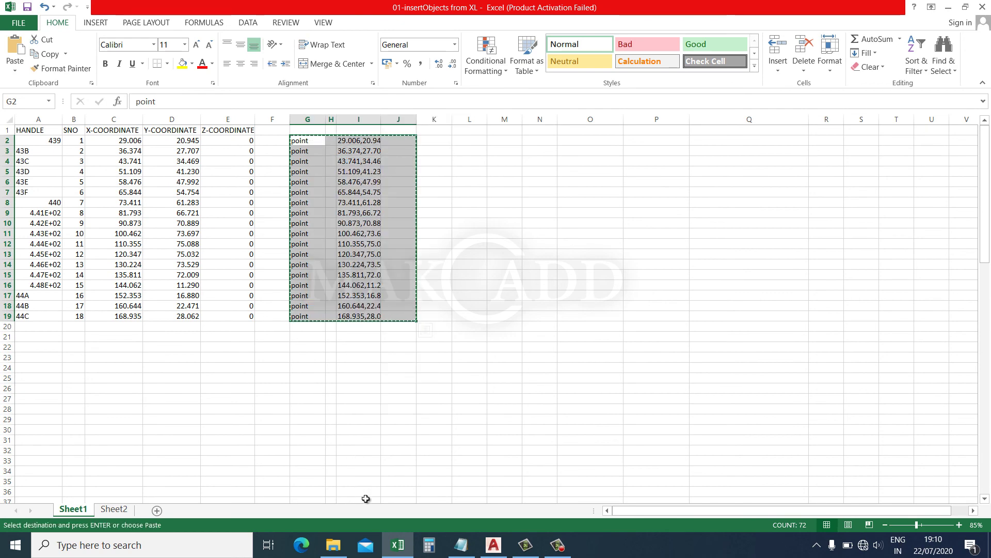
left_click(494, 545)
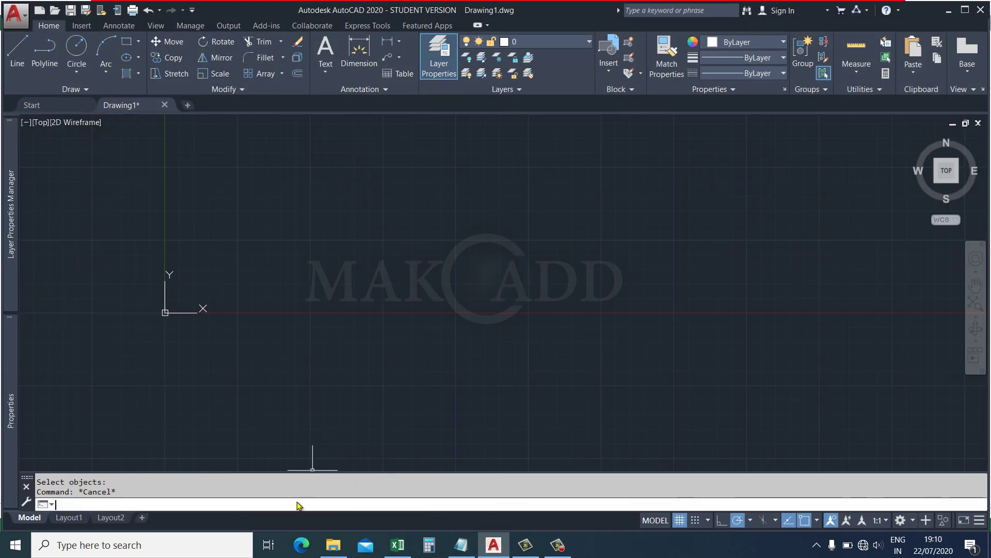
- Paste the point commands into AutoCAD's command line to plot the 18 points
right_click(301, 500)
left_click(321, 456)
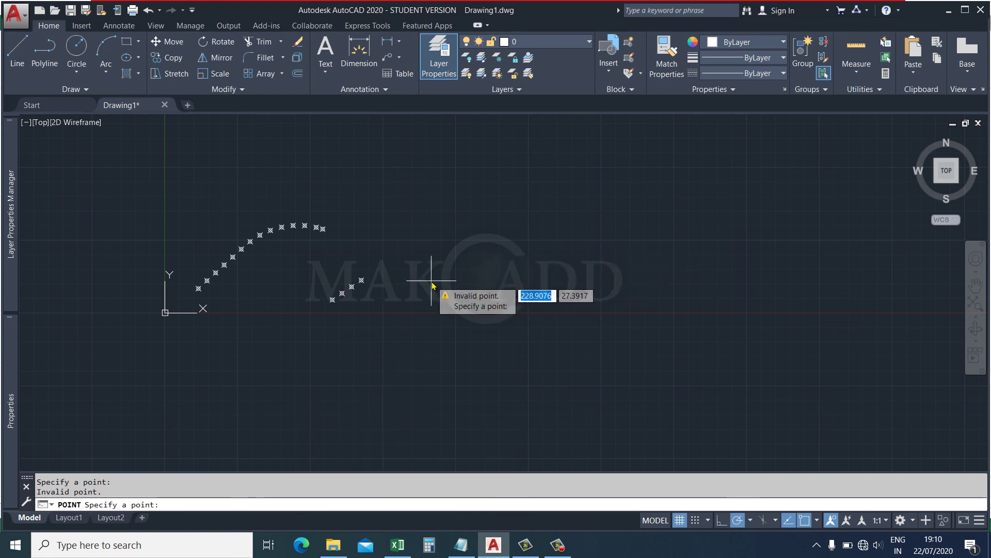
scroll(418, 310, "down", 5)
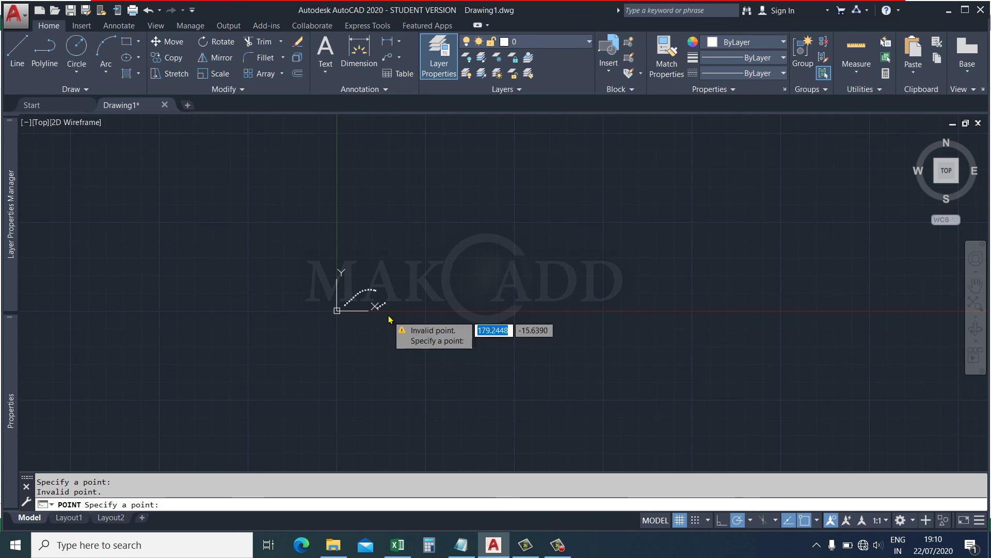
key("Escape")
key("Escape")
scroll(387, 323, "up", 5)
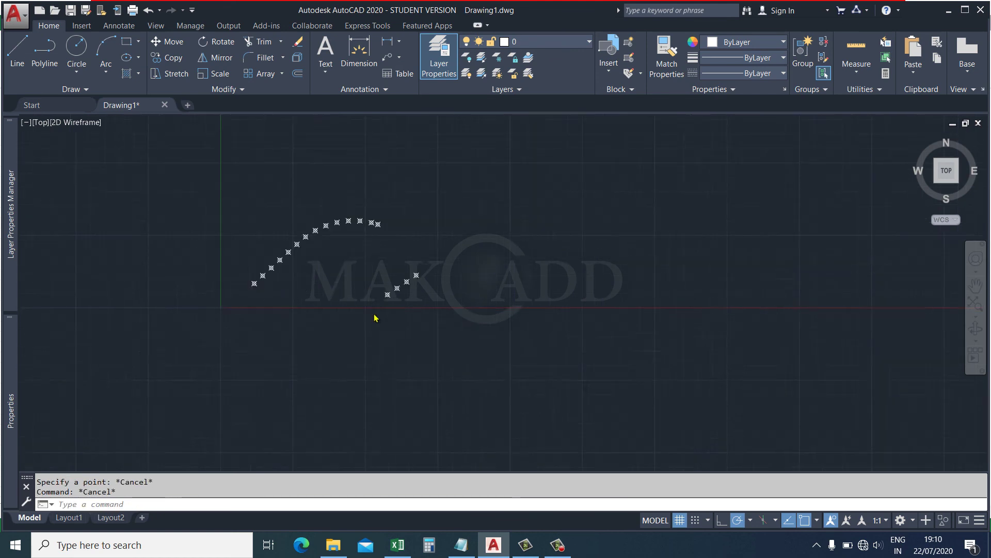
scroll(376, 316, "up", 4)
scroll(382, 292, "down", 5)
scroll(407, 310, "down", 2)
scroll(406, 325, "up", 2)
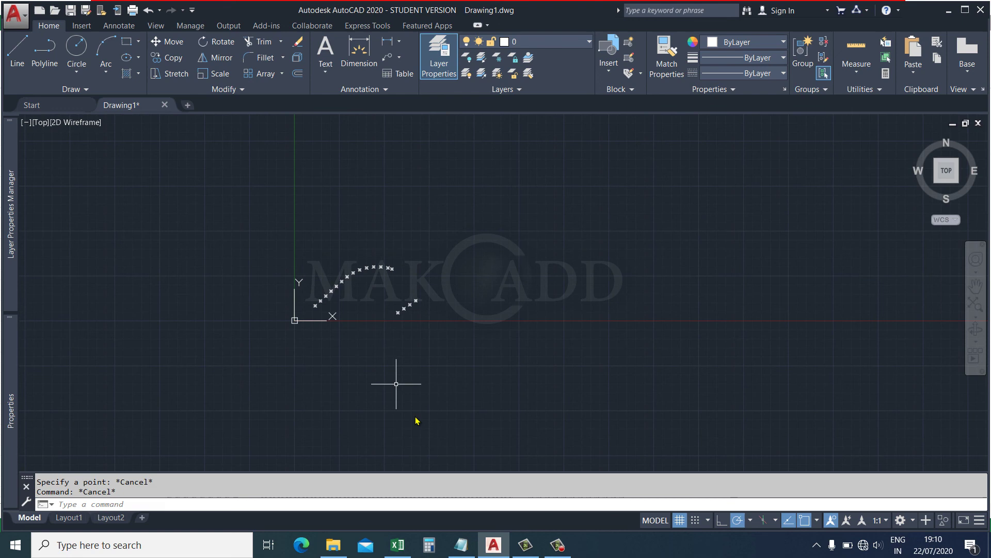
scroll(384, 322, "up", 2)
- Erase all 18 points using E and a selection window
type("e")
key("Return")
left_click(519, 207)
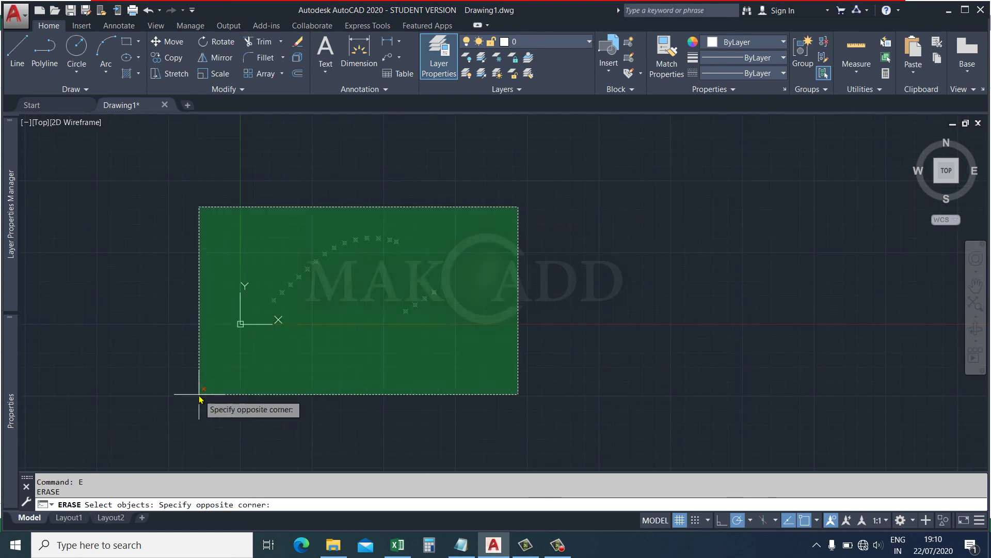
left_click(173, 419)
key("Return")
- Back in Excel, enter the label 'line' in cell L2
left_click(398, 545)
left_click(470, 356)
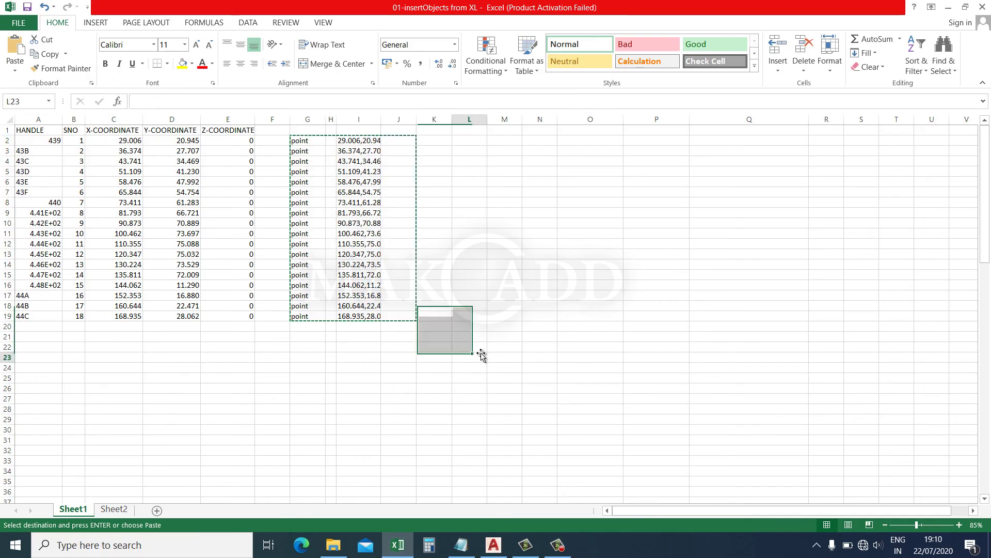
left_click(455, 227)
key("Escape")
left_click(459, 141)
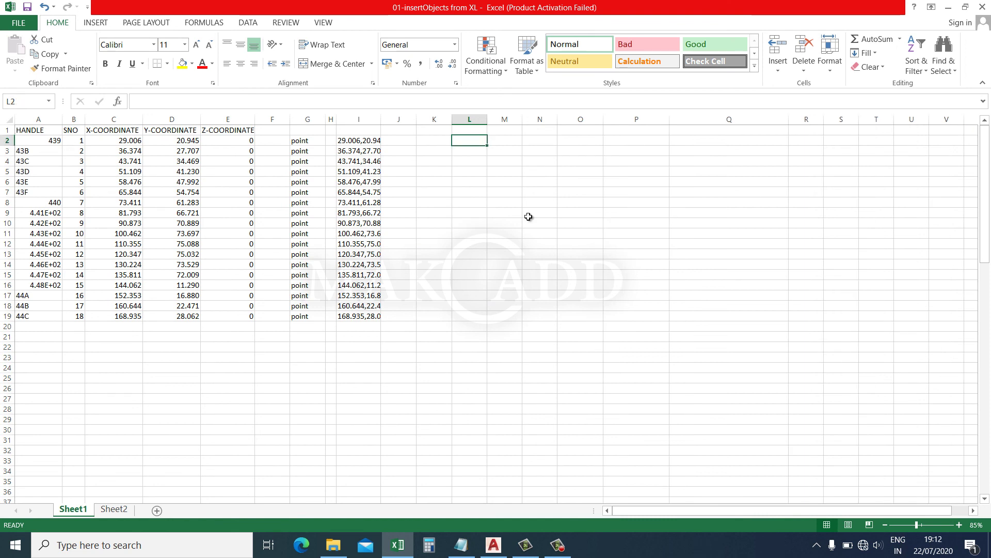
type("line")
key("Tab")
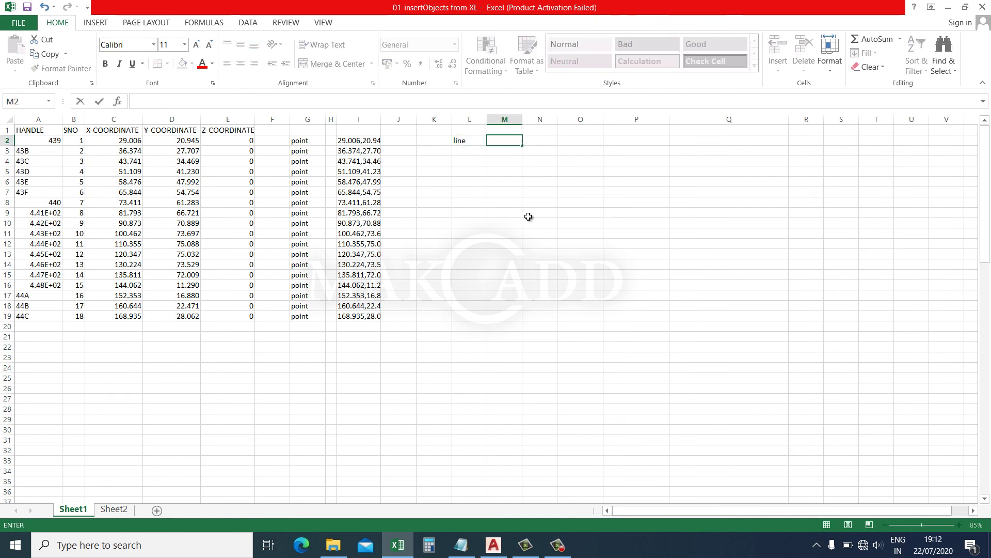
key("Tab")
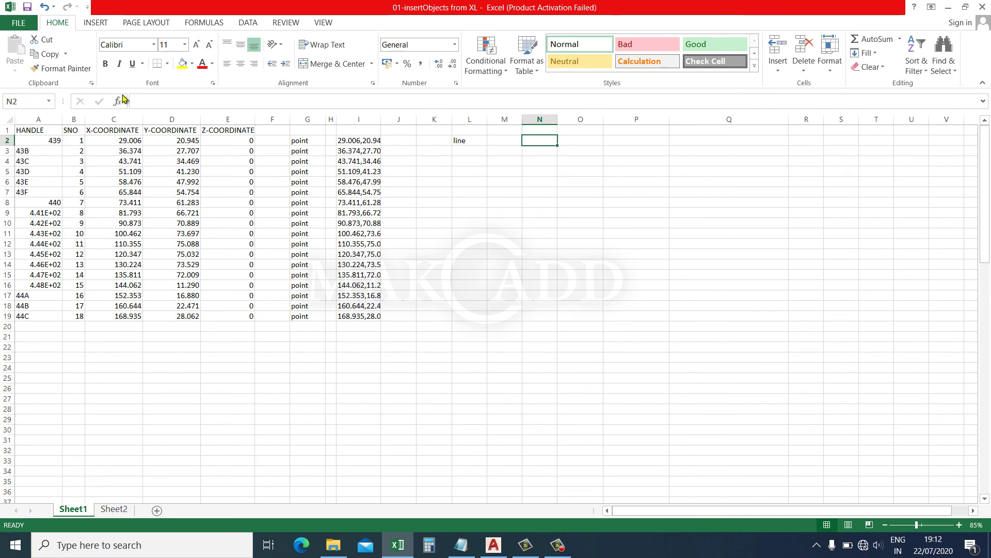
- Put CONCATENATE(C2, ",", D2) in N2 to show 29.006,20.945
left_click(117, 101)
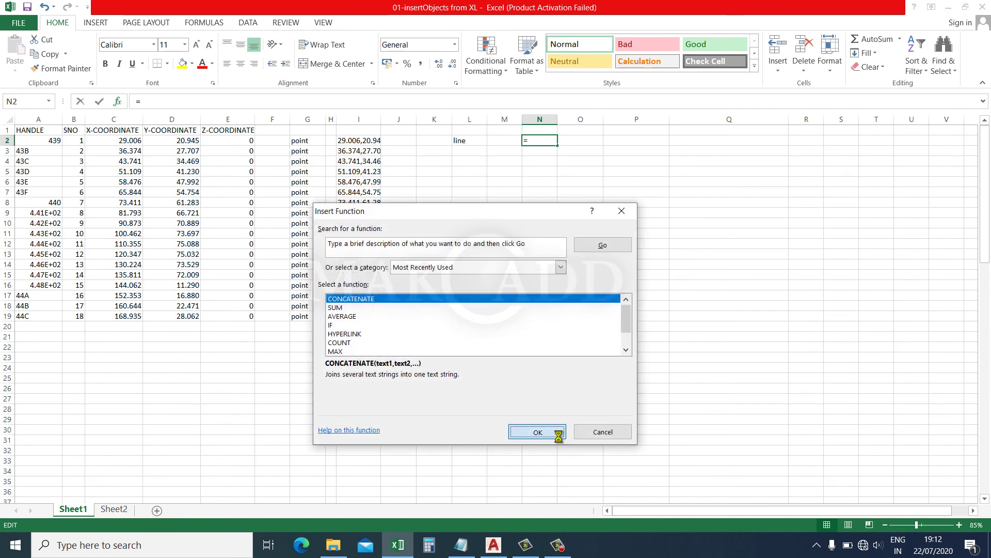
left_click(556, 432)
type("d")
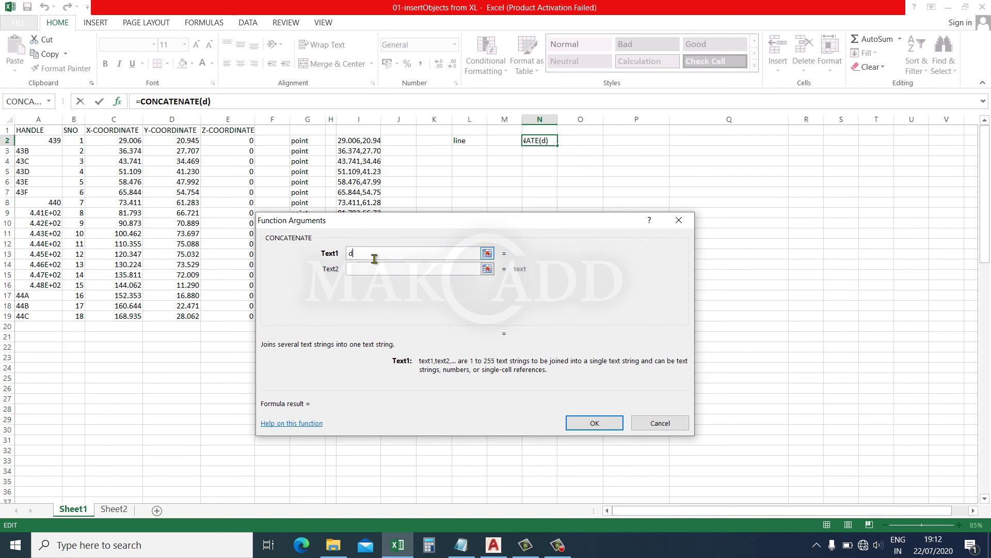
key("BackSpace")
type("c2")
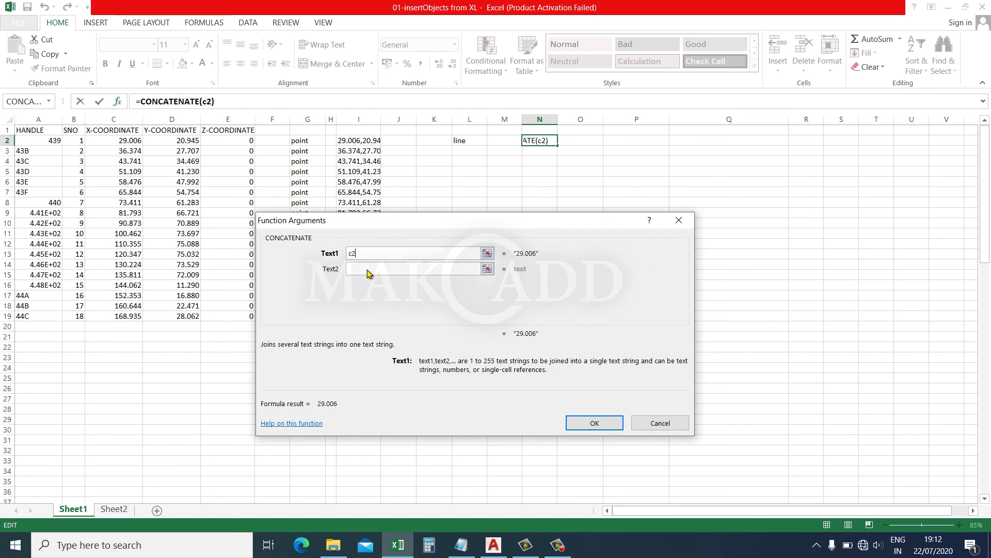
left_click(367, 269)
left_click(366, 283)
type("d2")
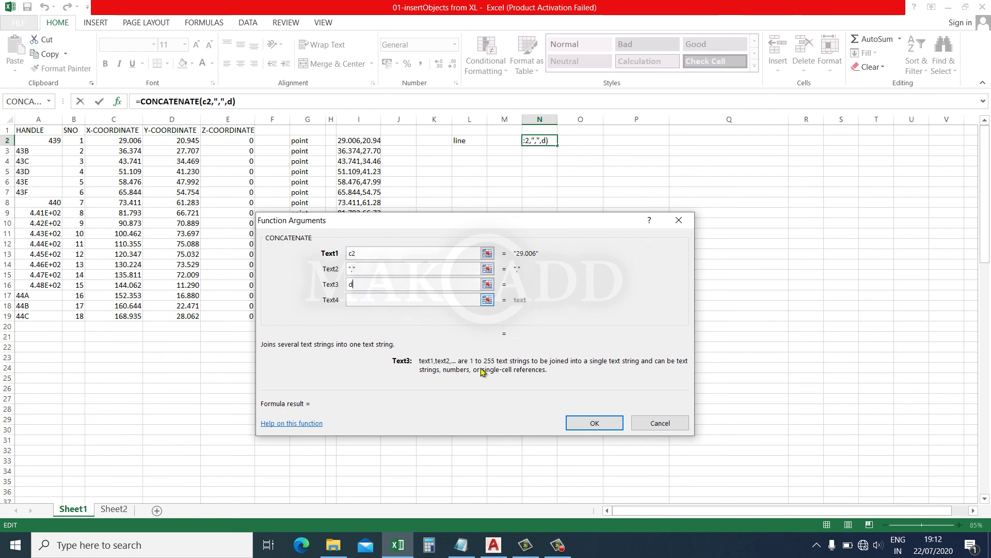
left_click(583, 425)
- Put CONCATENATE(C3, ",", D3) in P2 as the line's end point
left_click(604, 264)
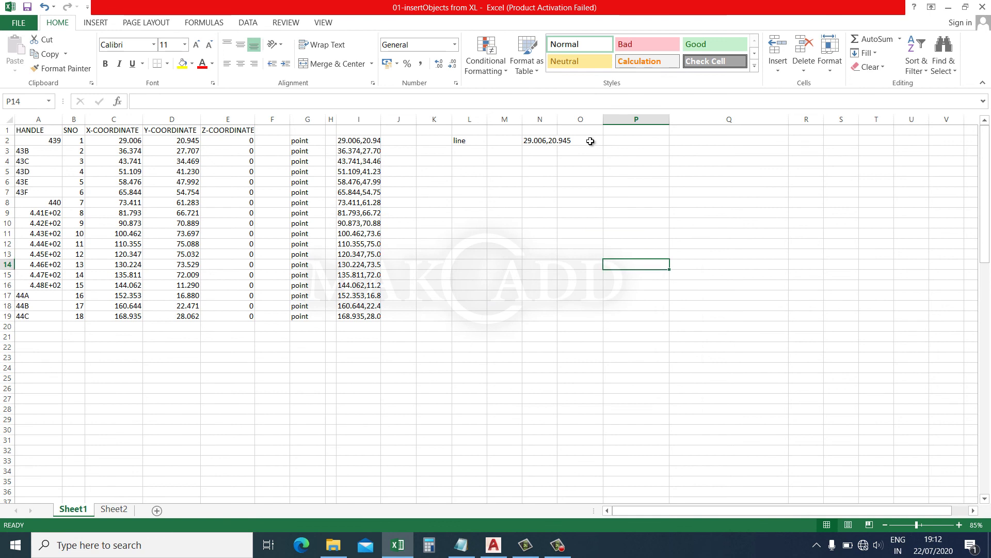
left_click(589, 141)
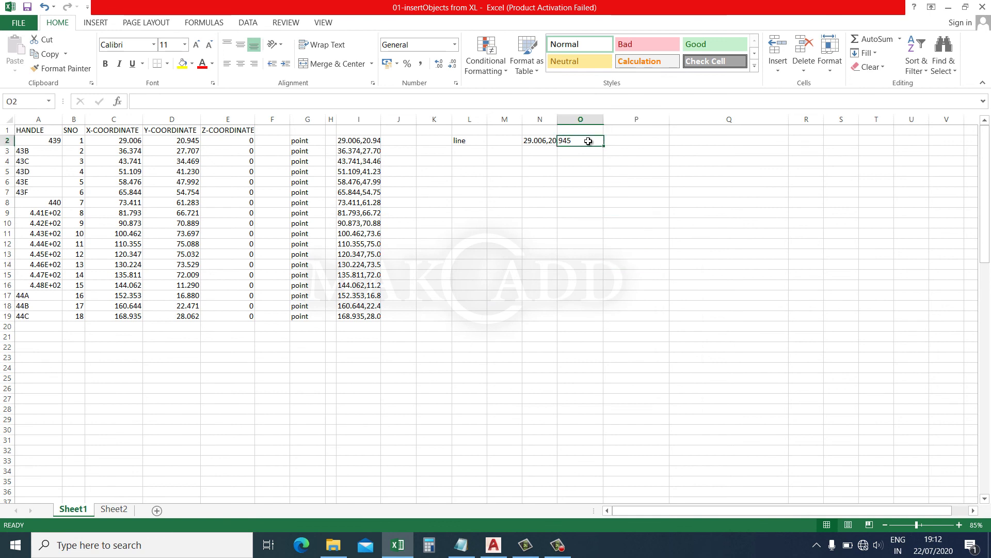
left_click(629, 137)
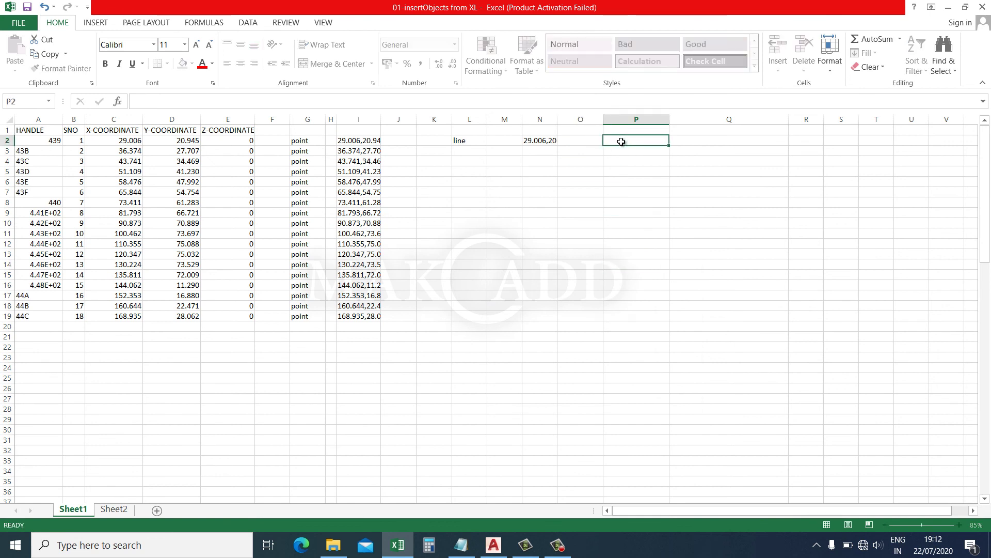
left_click(117, 101)
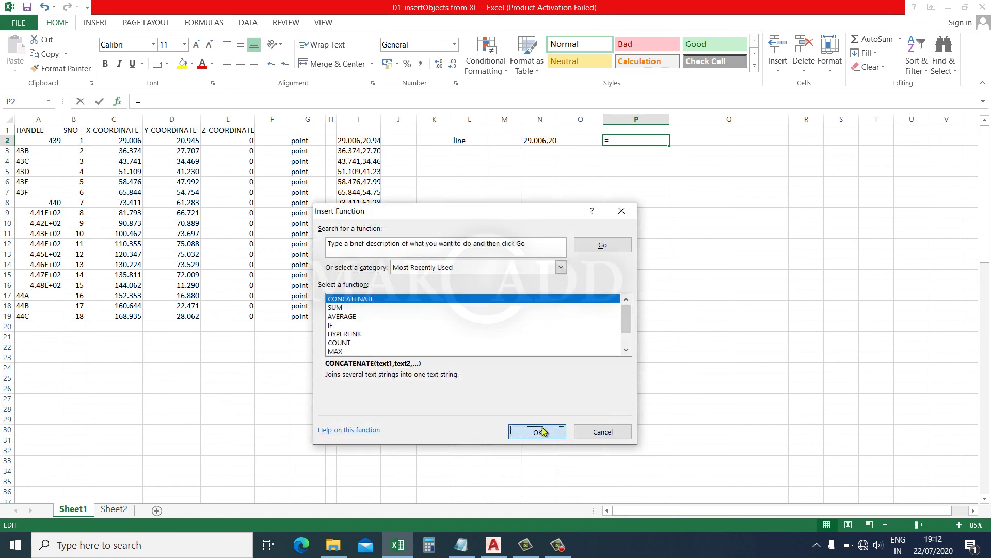
left_click(541, 432)
left_click(487, 254)
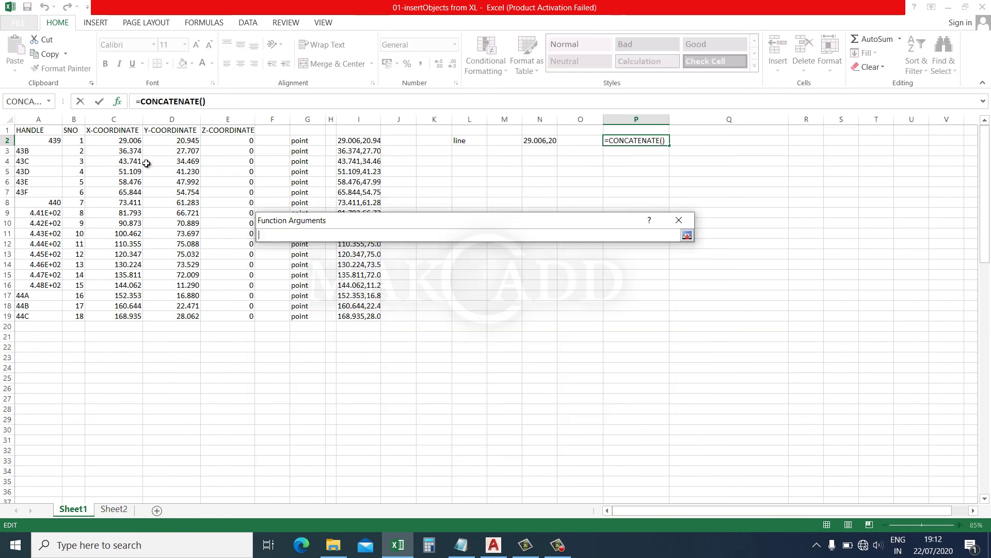
left_click(128, 150)
key("Return")
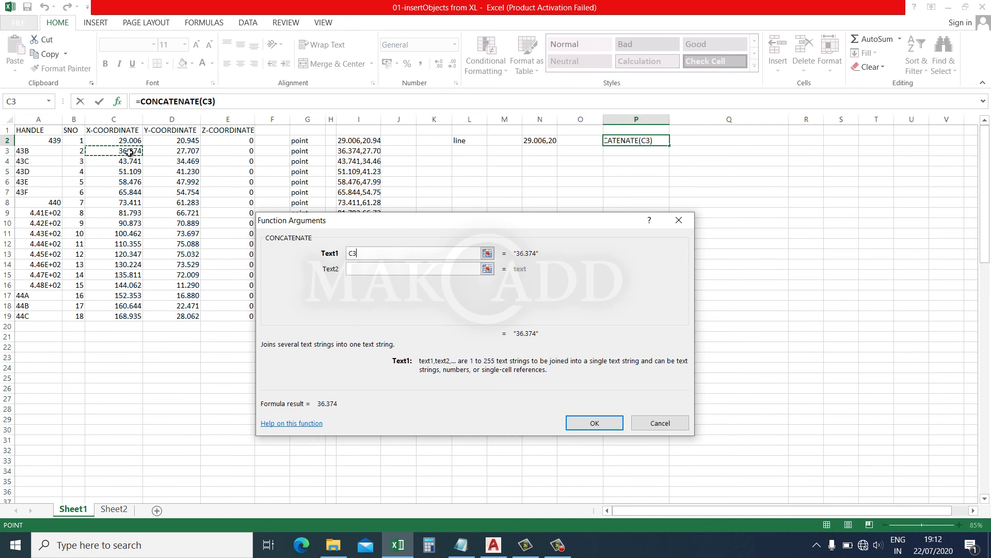
left_click(446, 269)
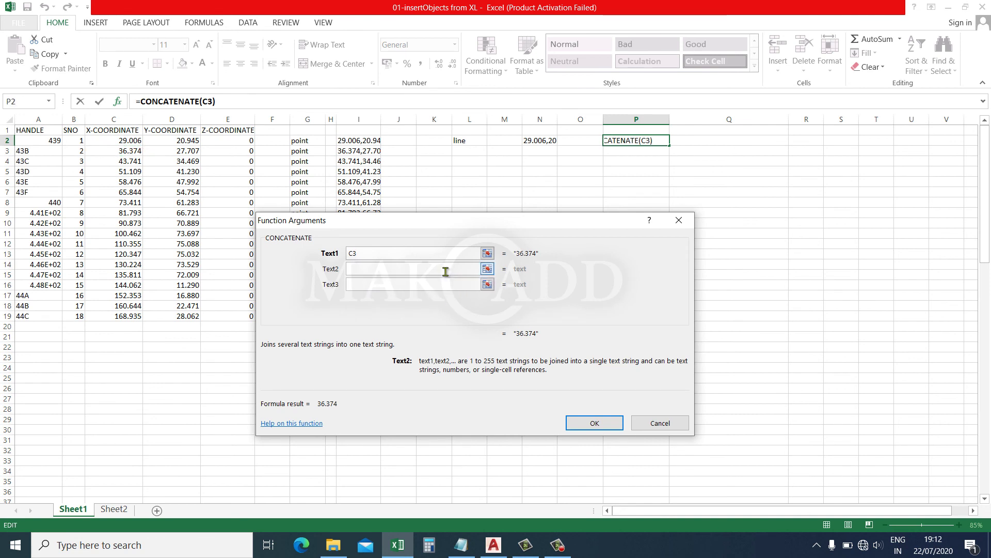
type("\",\"")
left_click(370, 282)
type("d")
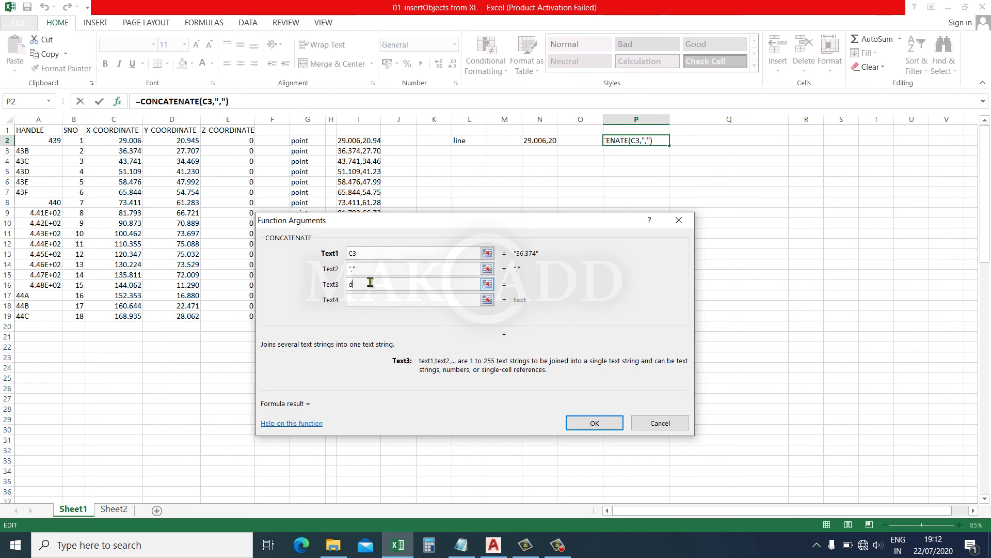
type("3")
left_click(594, 423)
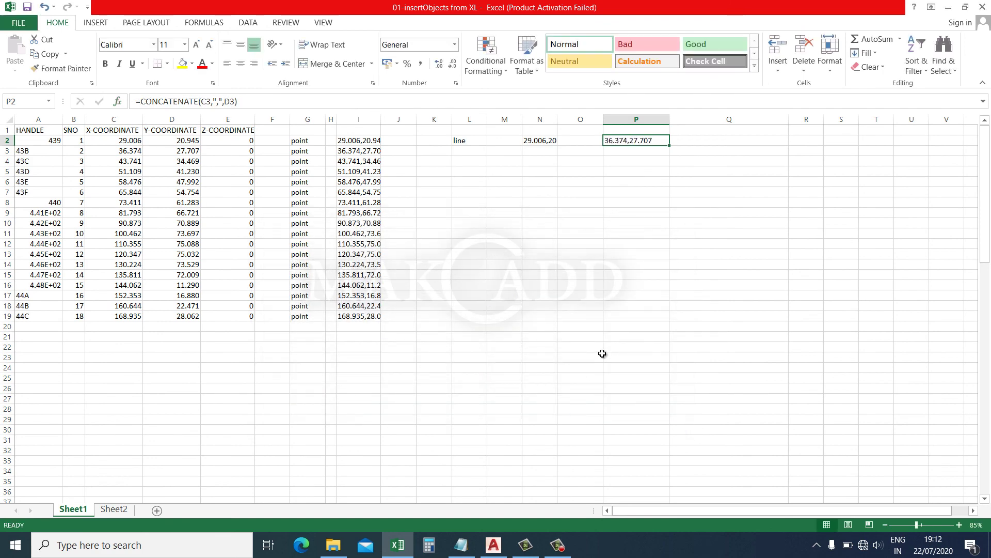
left_click(624, 296)
left_click(639, 243)
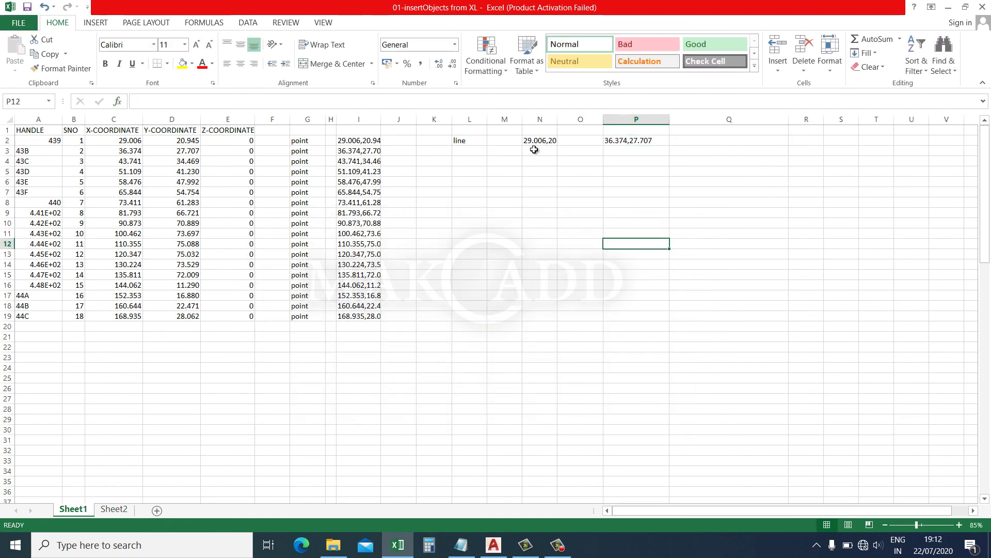
- Fill the line rows L2:Q19 down and copy them
left_click_drag(460, 141, 681, 313)
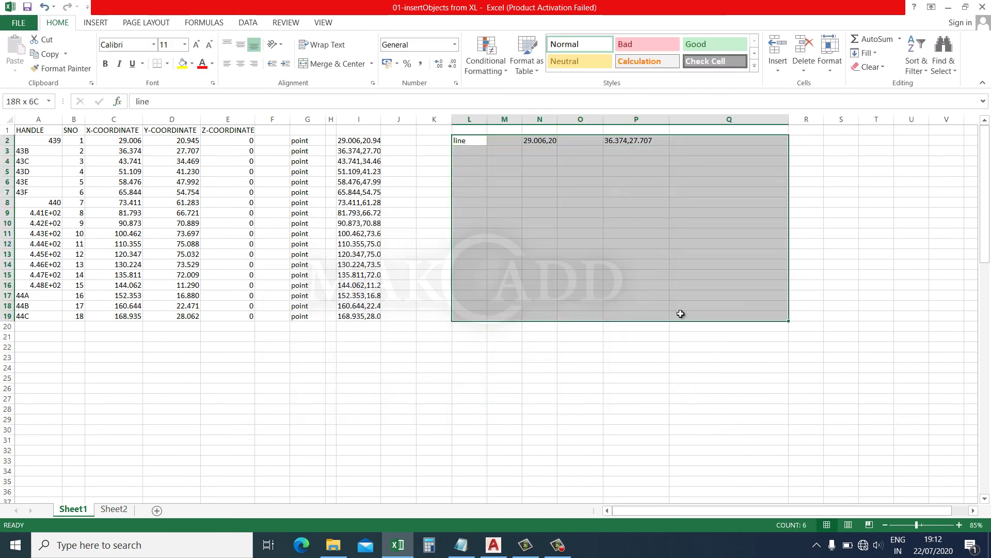
key("ctrl+d")
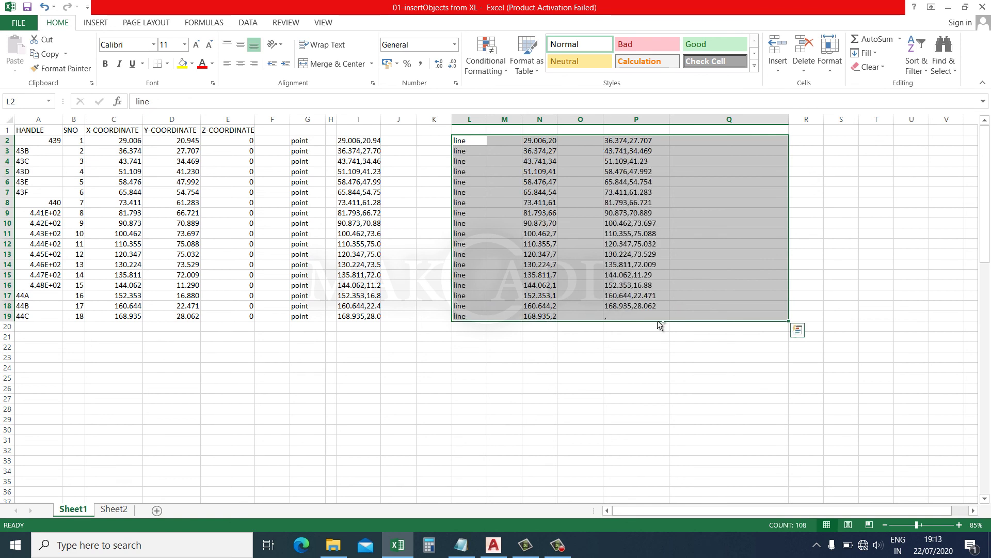
key("ctrl+q")
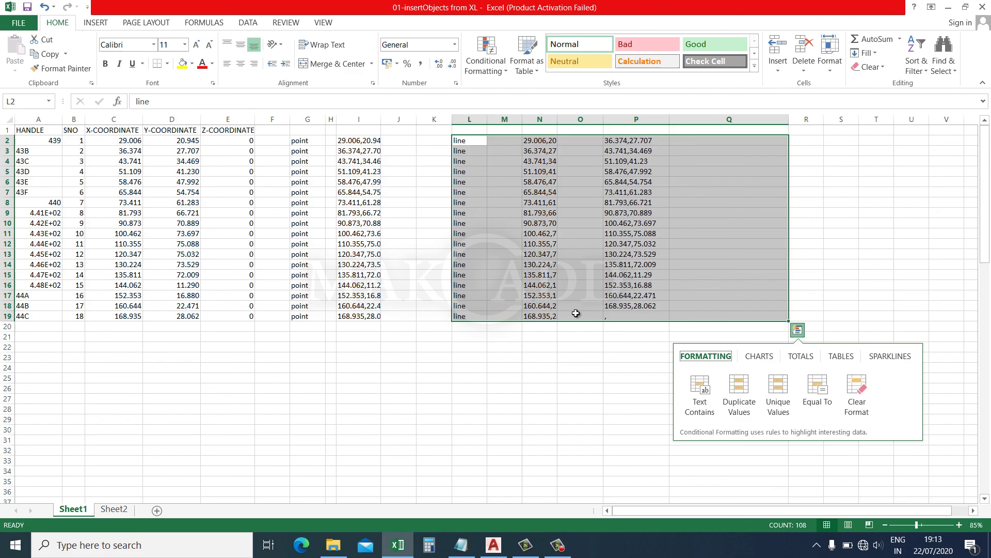
key("ctrl+c")
- Paste the line rows into AutoCAD to draw the connected line chain, then cancel LINE
left_click(494, 545)
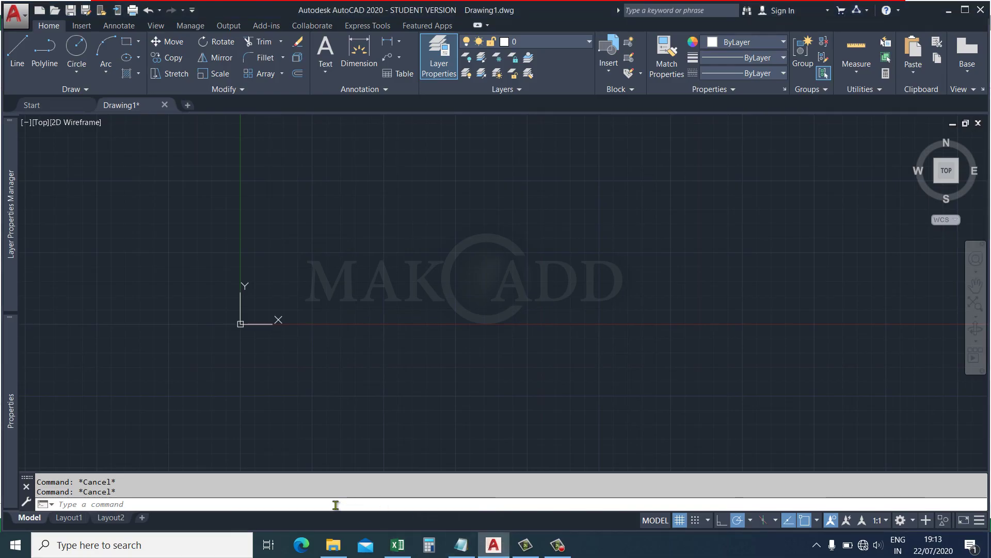
right_click(336, 506)
left_click(364, 458)
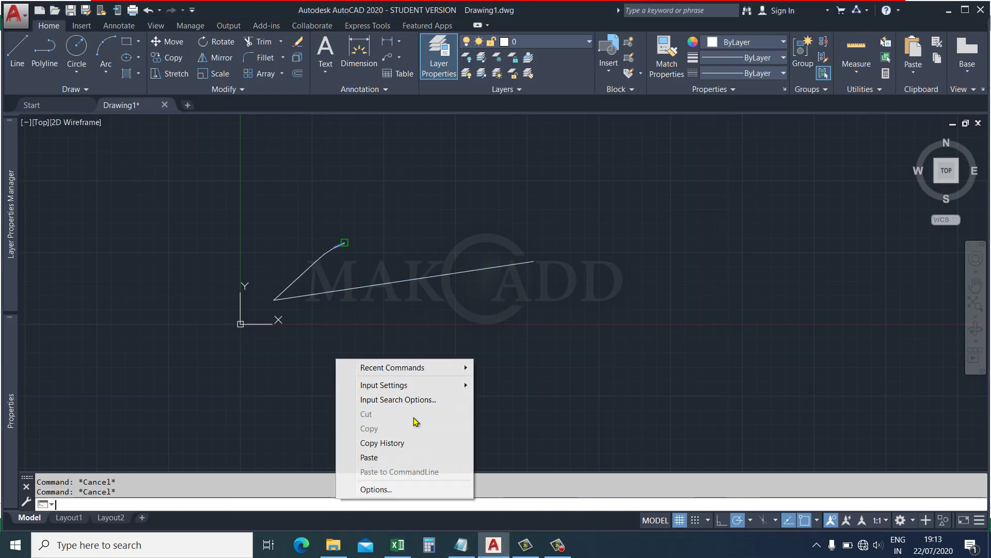
right_click(501, 351)
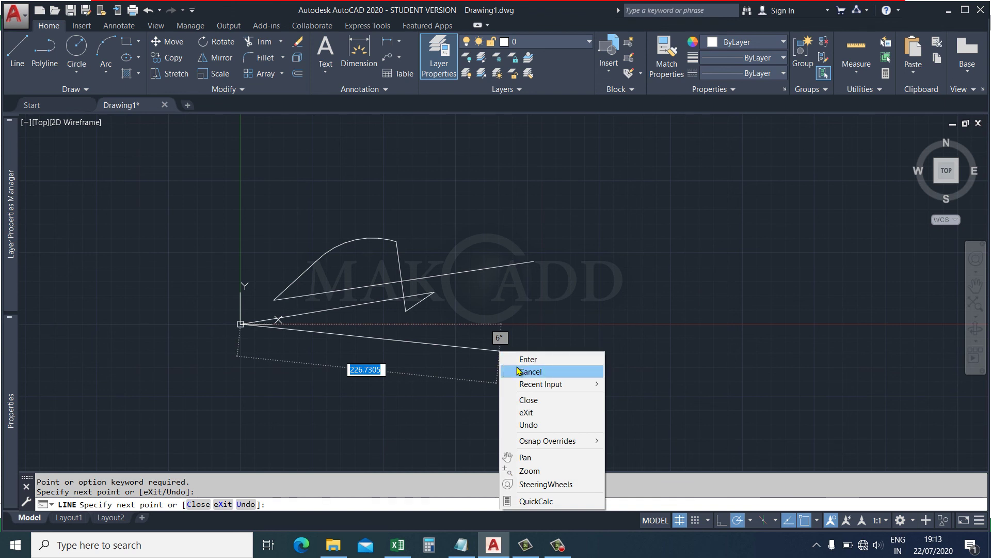
left_click(519, 371)
left_click(557, 181)
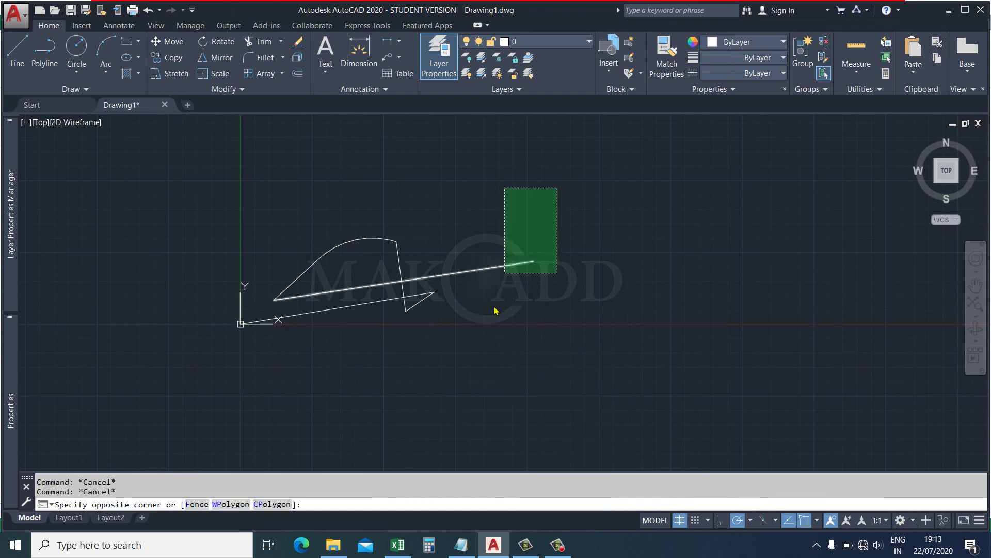
left_click(498, 307)
key("Escape")
key("Escape")
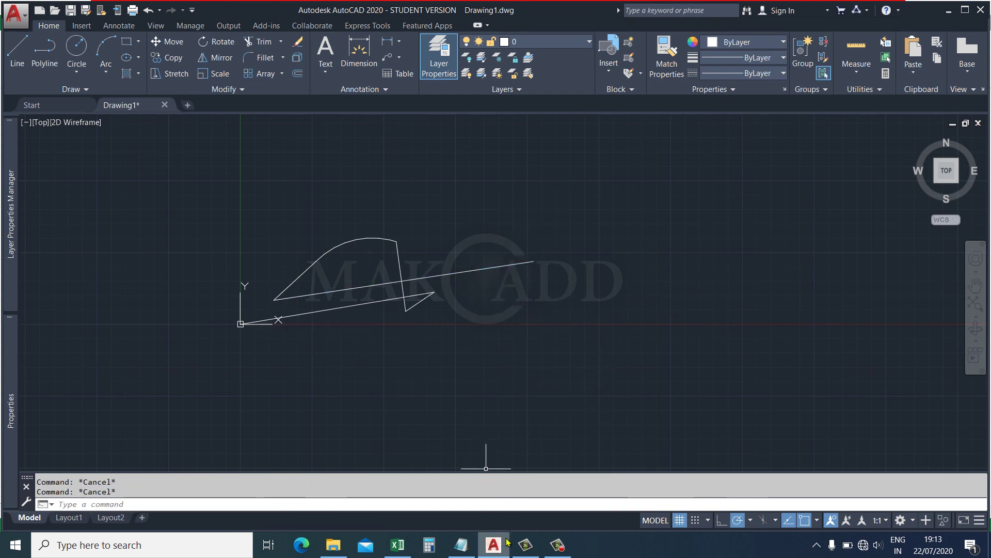
mouse_move(398, 544)
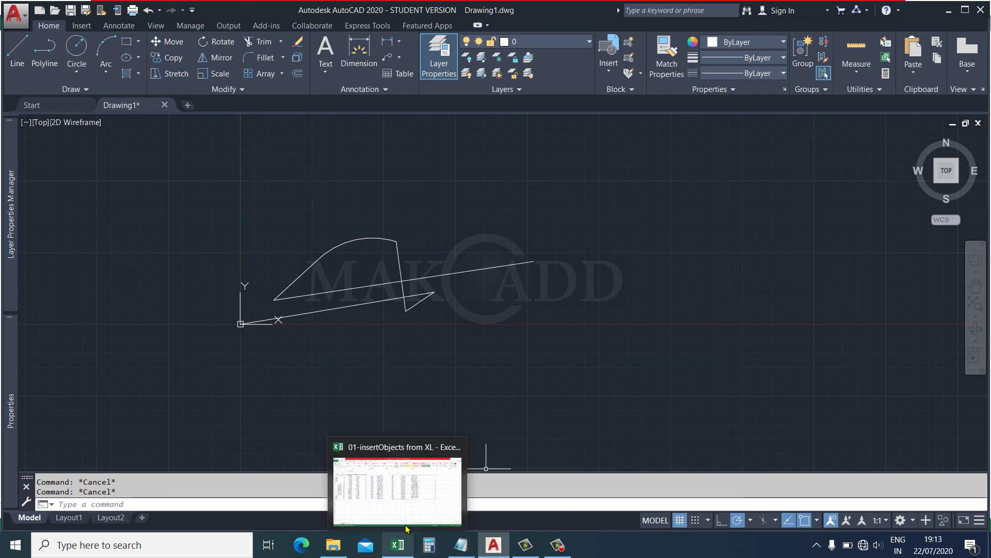
- Back in Excel, enter the label 'circle' in cell Q2
left_click(438, 471)
left_click(729, 140)
key("Escape")
type("circle")
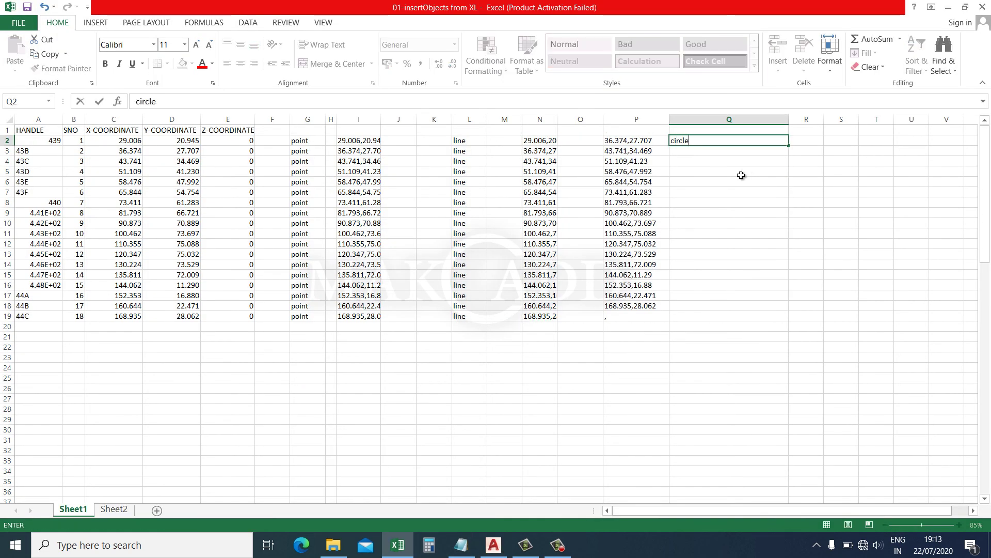
key("Tab")
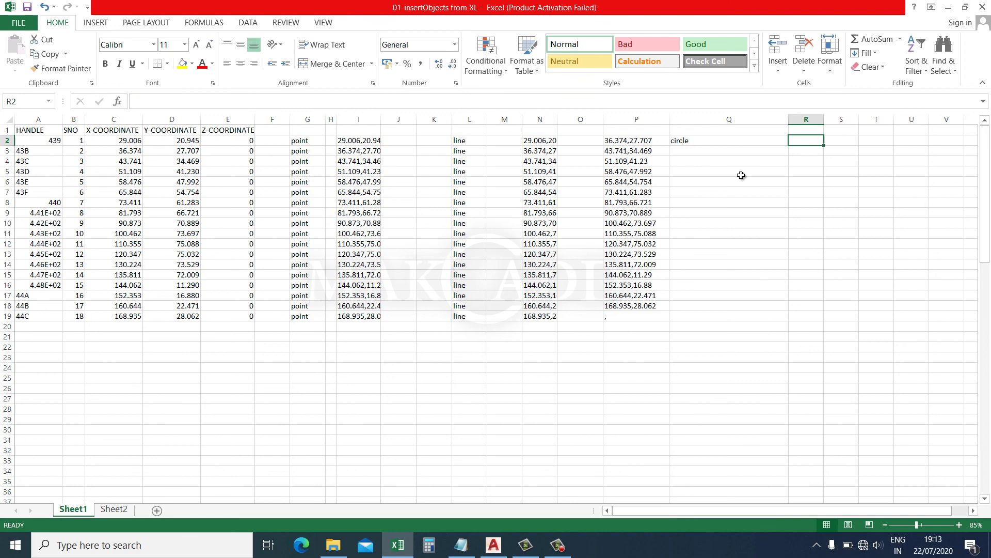
key("Tab")
- Build S2 as CONCATENATE(C2, ",", D2) for the circle centre
left_click(118, 101)
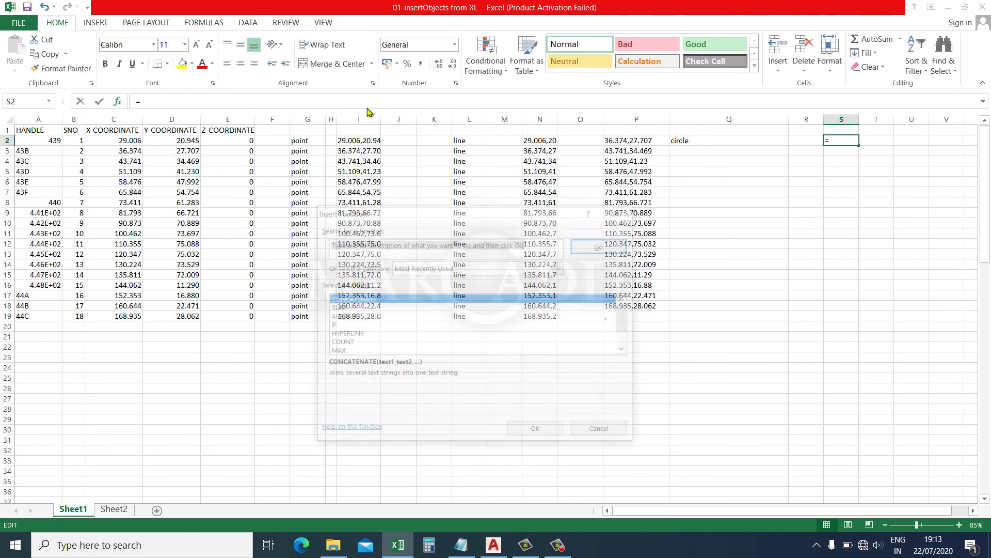
left_click(598, 429)
left_click(550, 258)
left_click(124, 140)
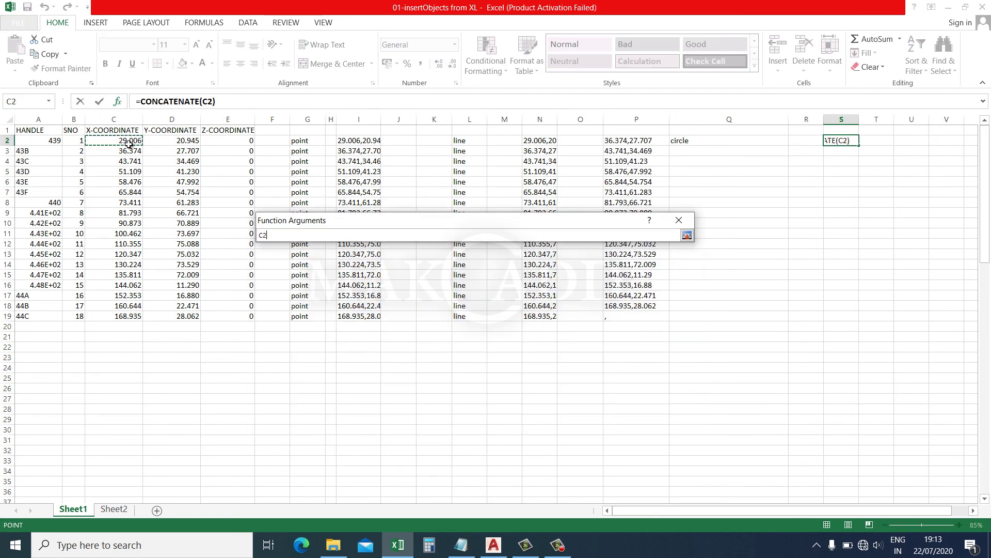
key("Tab")
type("\",\"")
key("Tab")
type("D2")
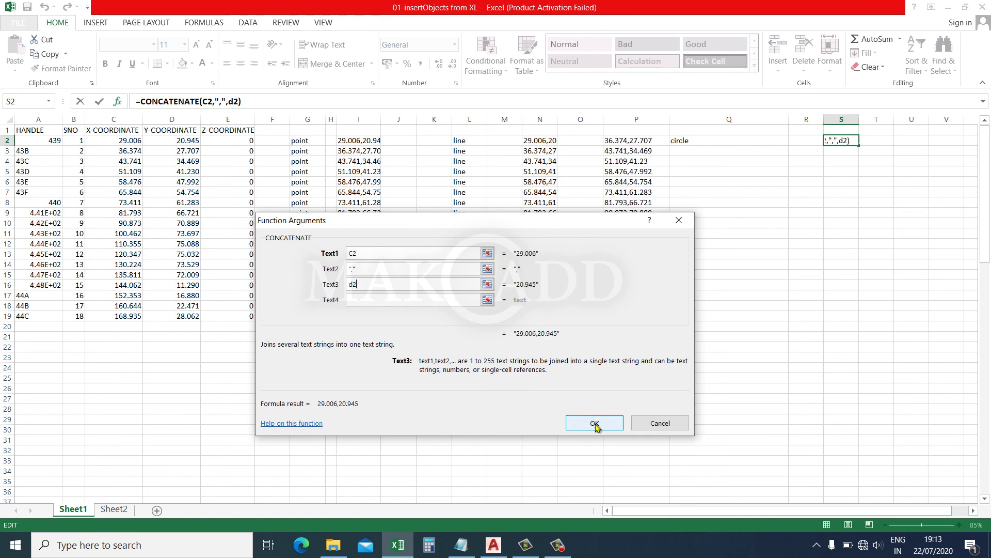
left_click(595, 423)
- Set radius 1 in U2, fill Q2:V18 down, and copy it
left_click(881, 147)
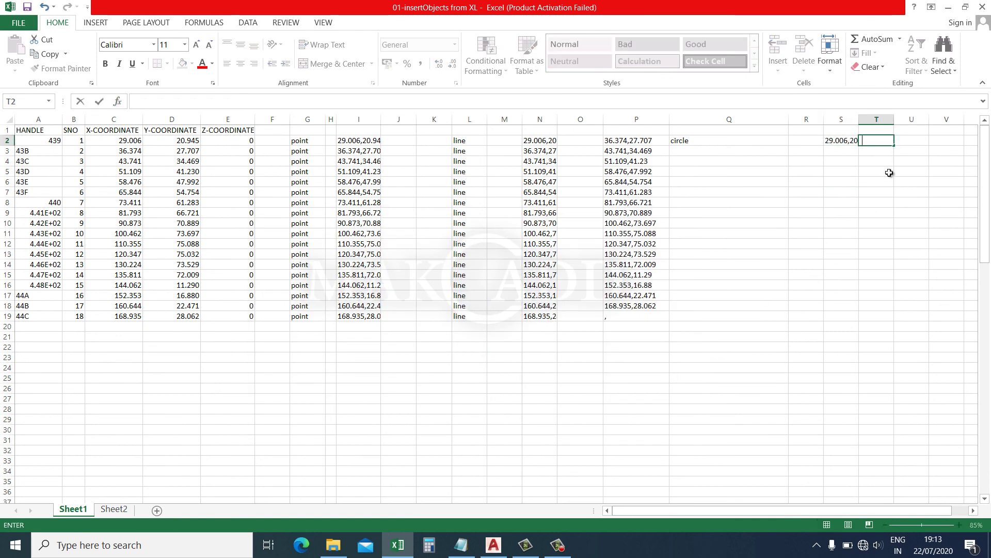
left_click(900, 140)
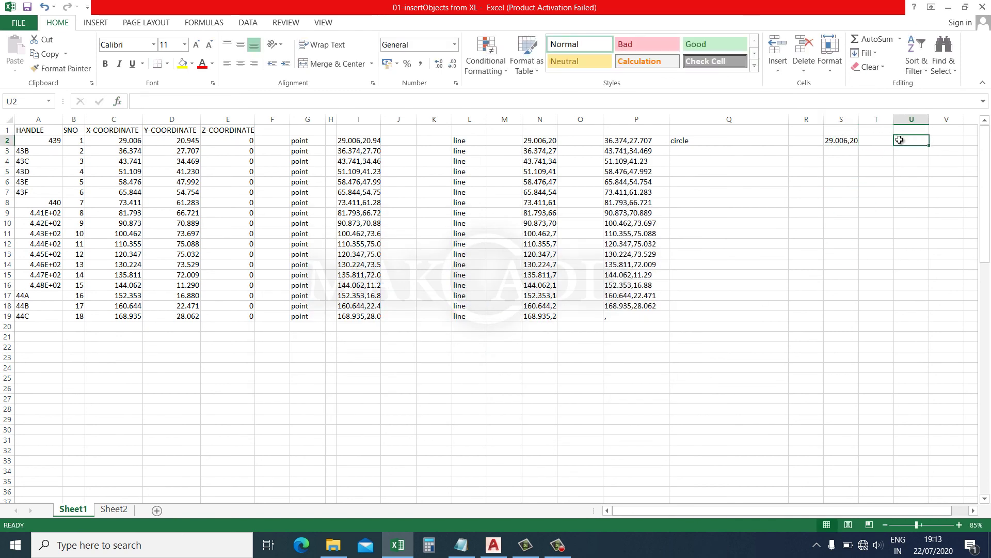
type("1")
key("Return")
left_click_drag(760, 140, 930, 305)
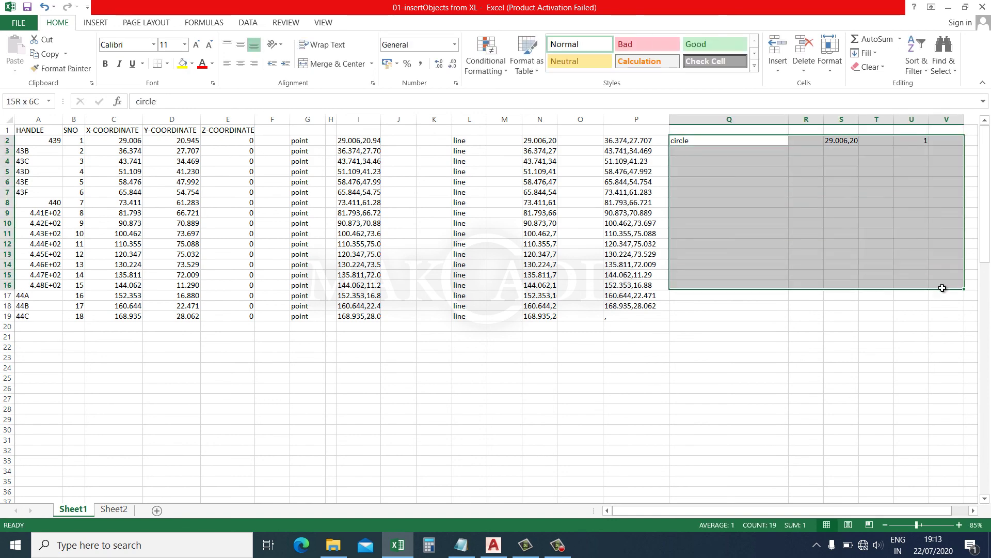
key("ctrl+d")
key("ctrl+c")
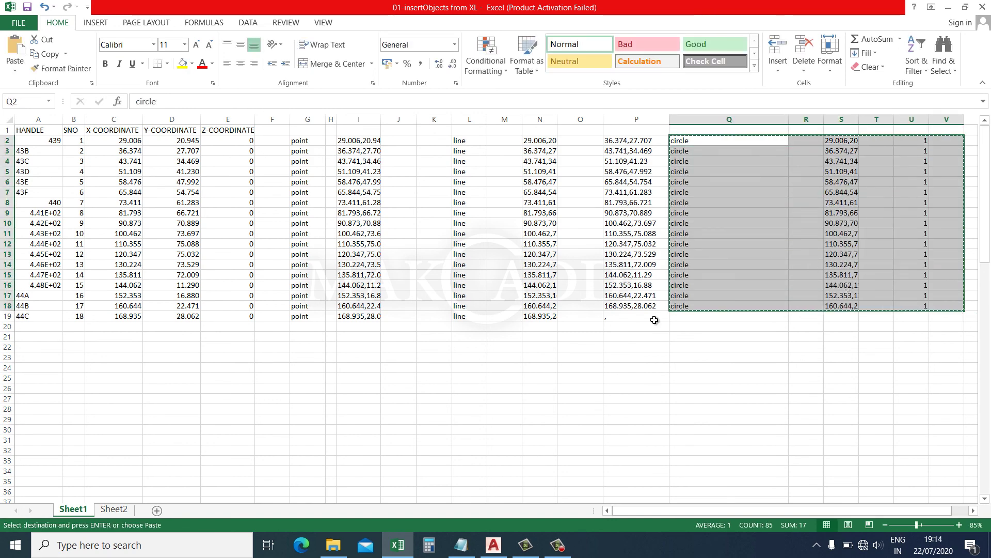
- Paste the circle commands into AutoCAD to draw a circle at each point
left_click(493, 545)
right_click(349, 501)
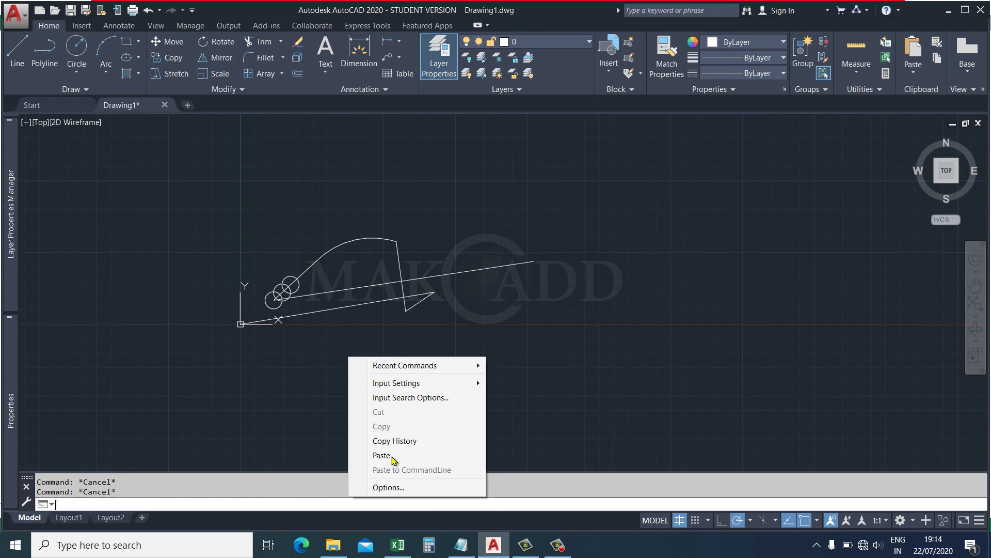
left_click(392, 459)
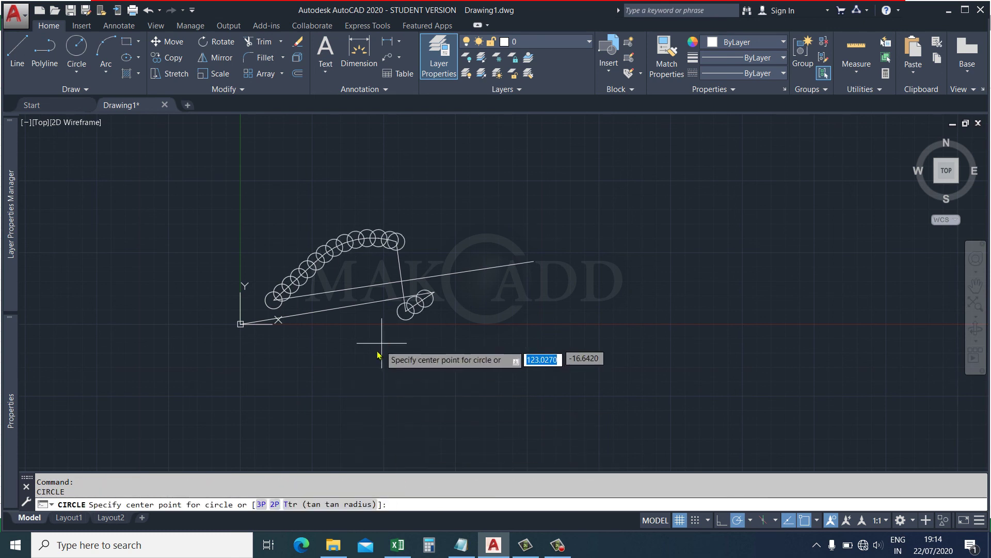
key("Escape")
key("Escape")
scroll(421, 310, "up", 3)
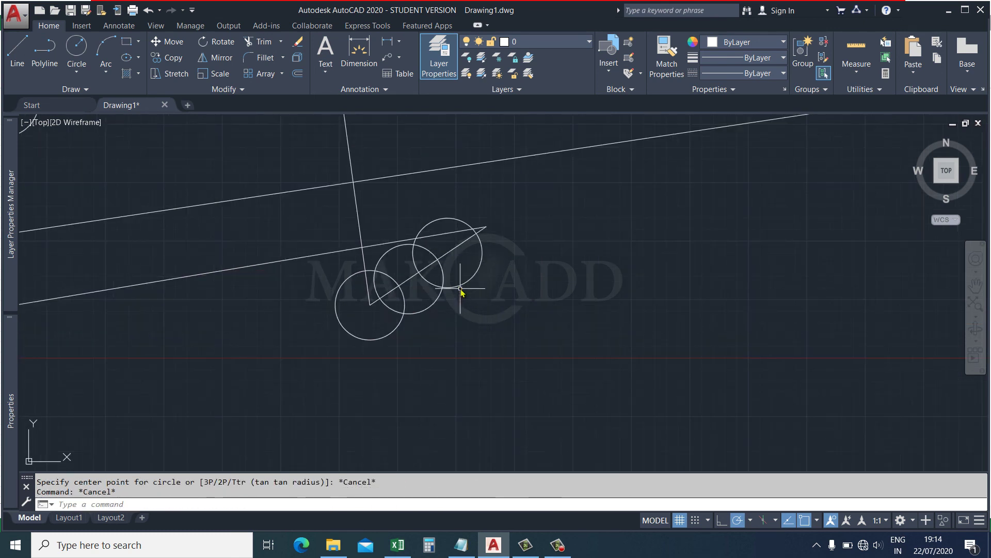
scroll(460, 287, "down", 2)
- Start erasing the whole drawing with E and a selection window
left_click(441, 267)
scroll(434, 297, "down", 3)
type("e")
key("Return")
left_click(635, 199)
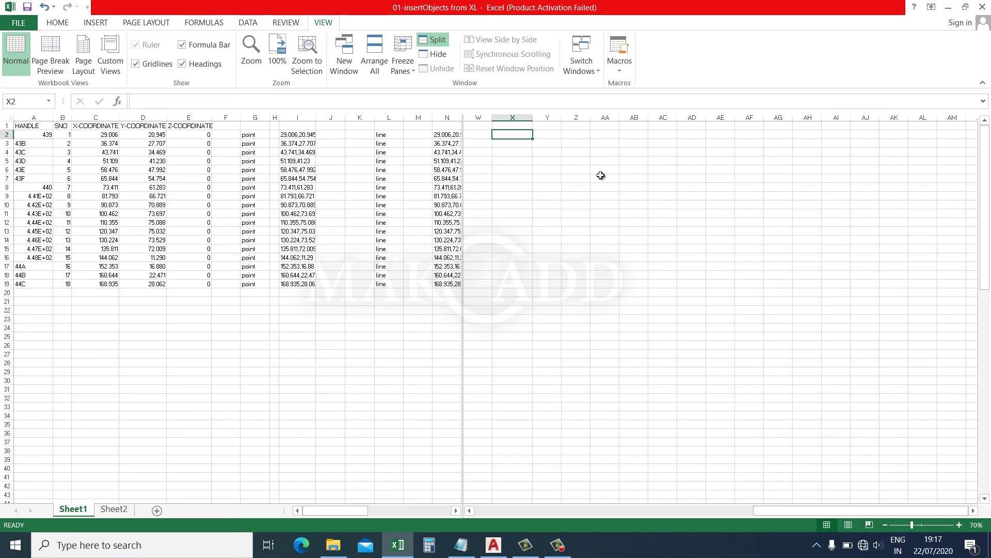
- Enter the -text command in cell X2
type("-text")
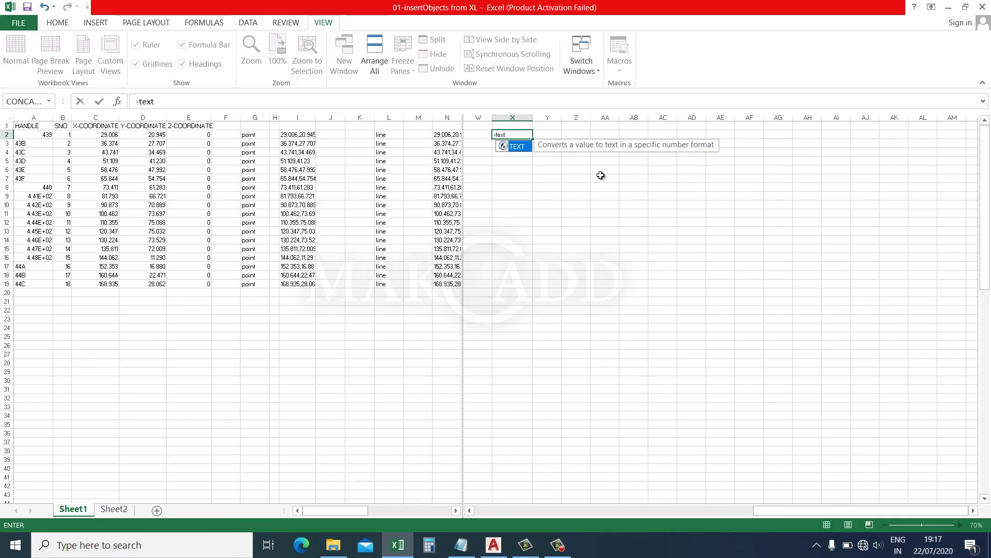
left_click(601, 176)
left_click(505, 135)
right_click(512, 136)
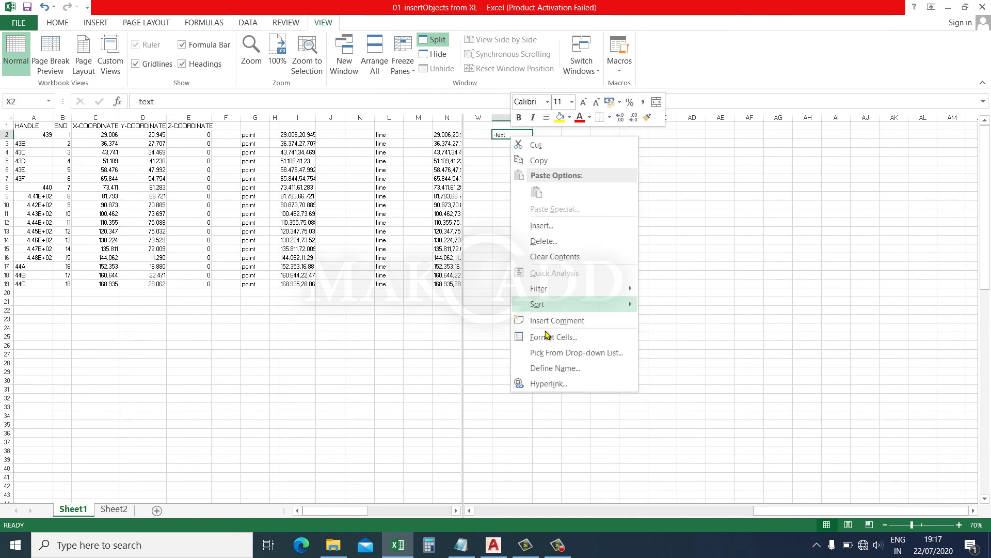
left_click(547, 335)
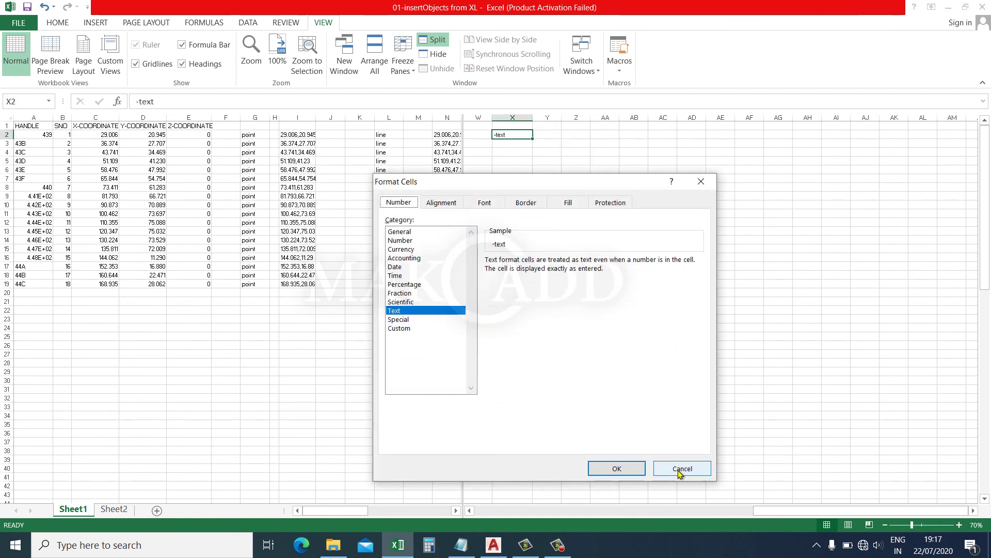
left_click(682, 468)
left_click(558, 136)
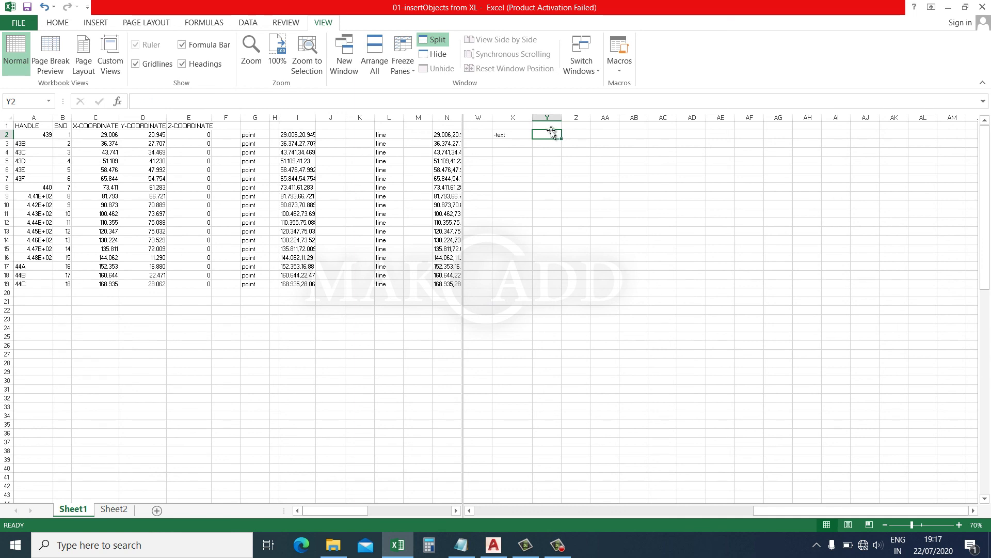
- Copy the first point's coordinate formula from I2 into Z2
left_click(290, 135)
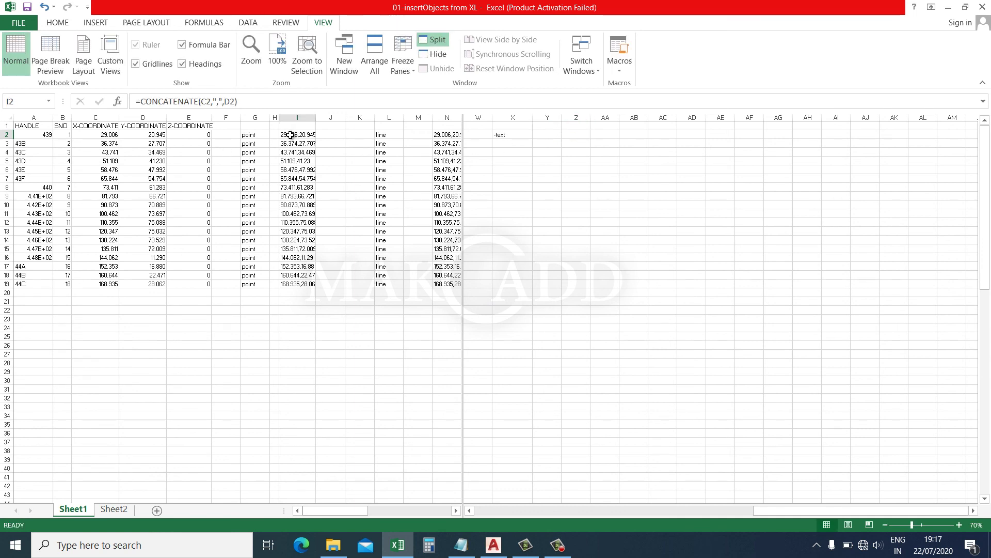
triple_click(251, 105)
left_click(569, 137)
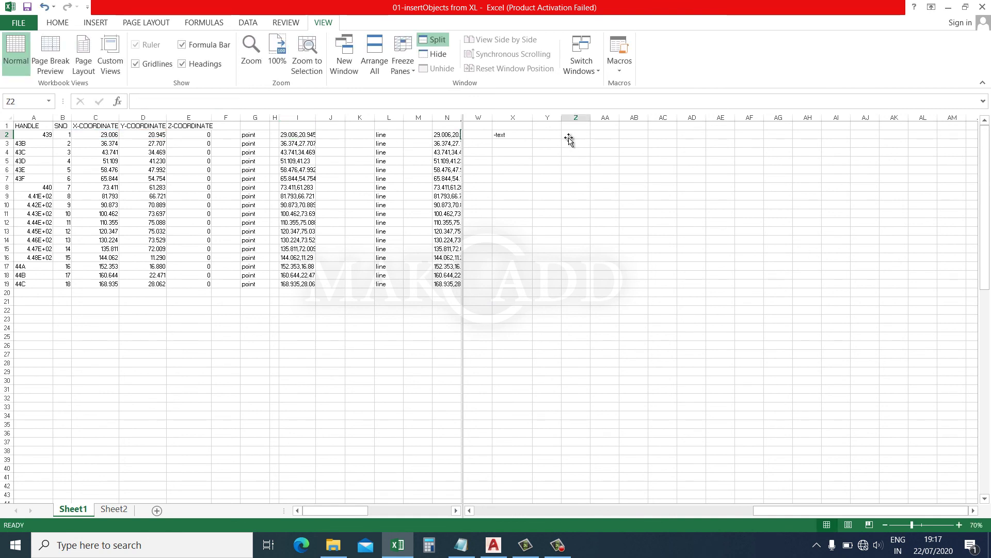
key("ctrl+v")
left_click(609, 137)
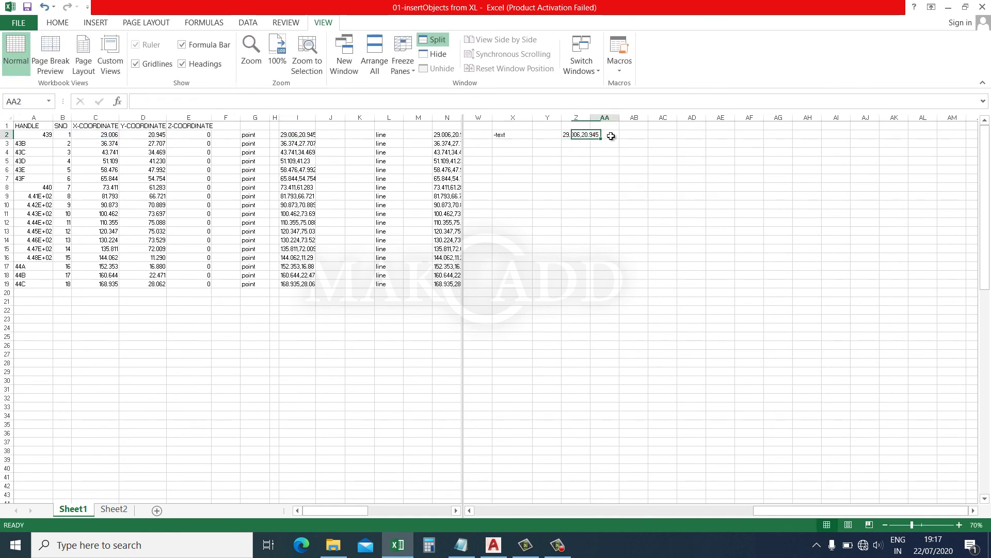
- Set text height 0.3 in AB2 and rotation 0 in AD2
left_click(632, 172)
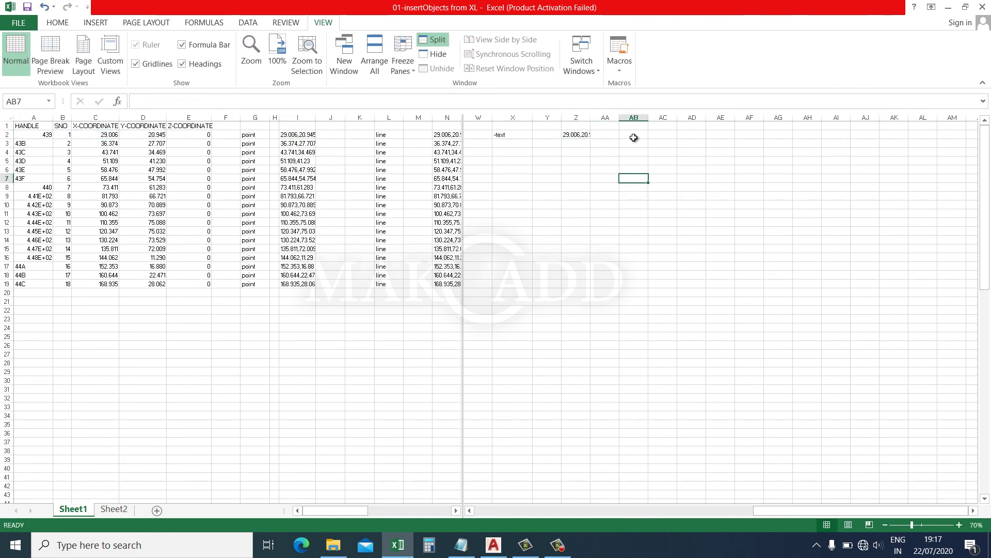
left_click(634, 137)
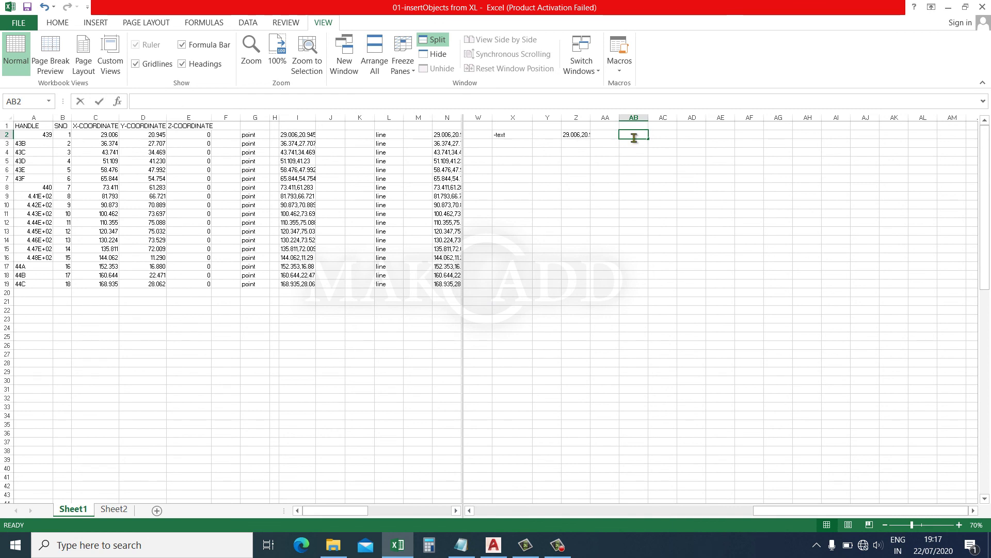
type("0.32")
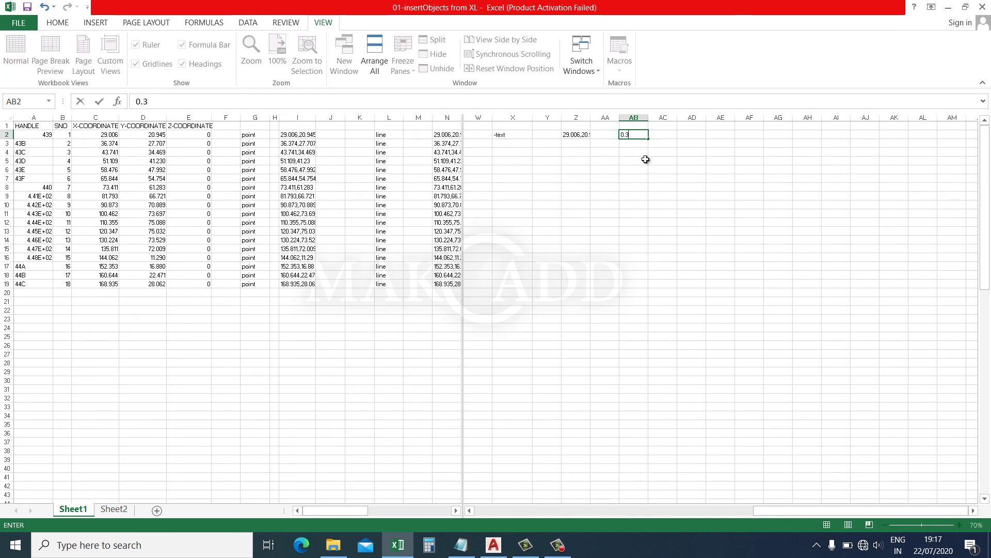
left_click(665, 136)
left_click(694, 135)
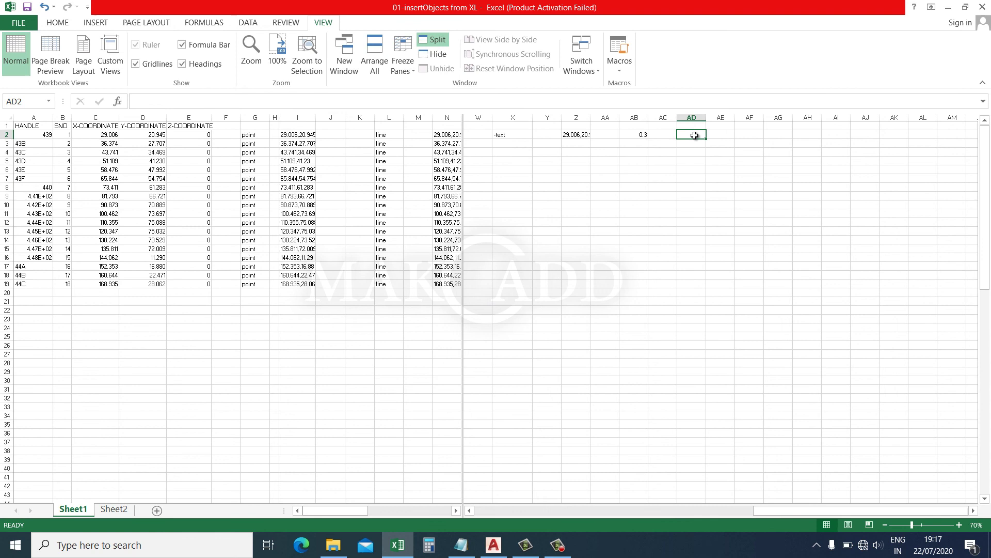
type("0")
left_click(682, 203)
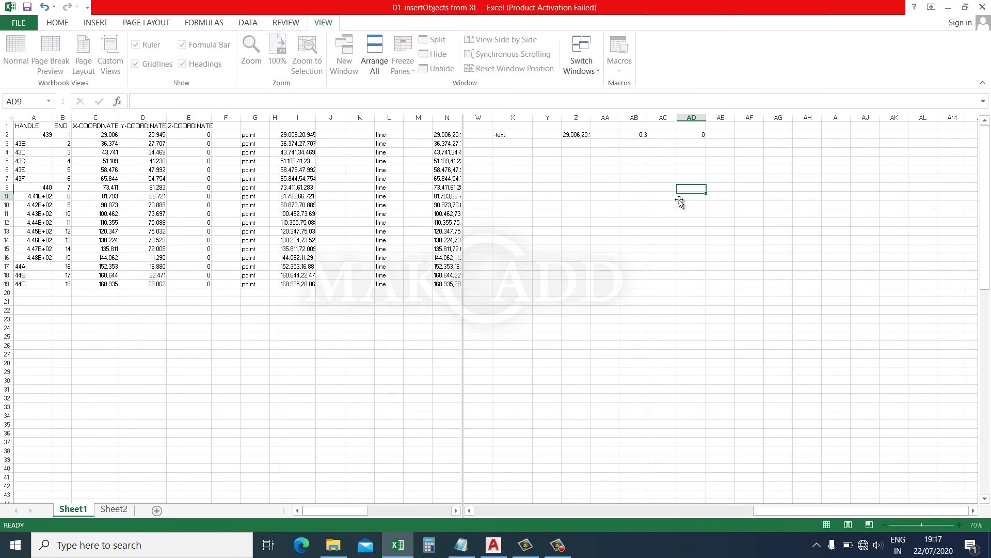
- Add the placeholder word asdfadsf in AF2, then fill X2:AF18 down and copy it
left_click(741, 136)
type("\"")
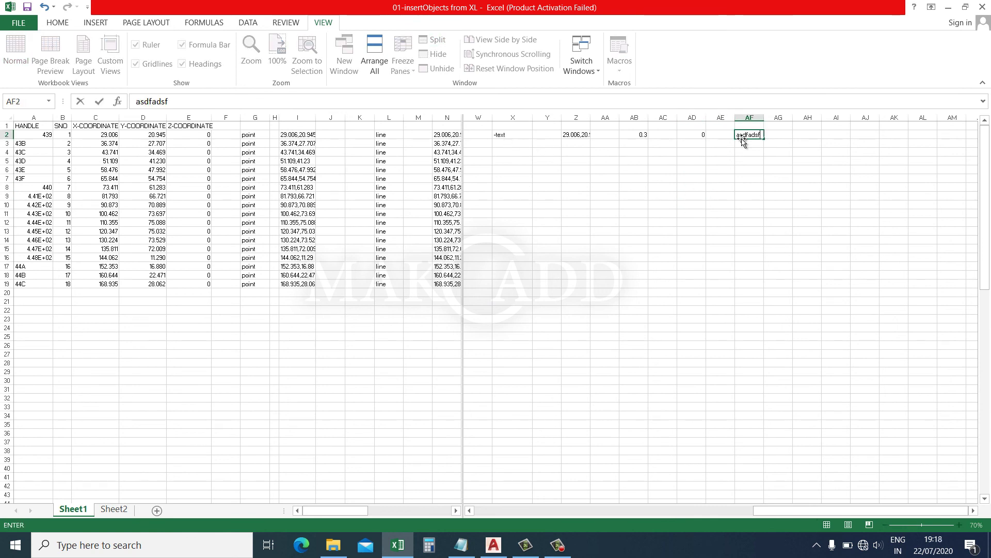
left_click(810, 171)
left_click_drag(513, 134, 764, 285)
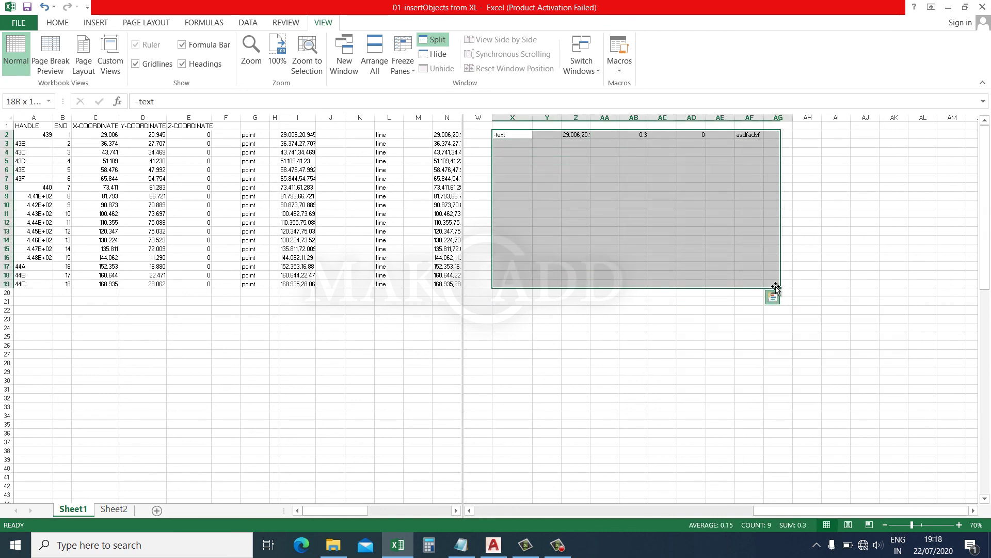
key("ctrl+c")
key("alt+Tab")
- Paste the -text rows into AutoCAD's command line and review the F2 history
right_click(285, 365)
left_click(325, 464)
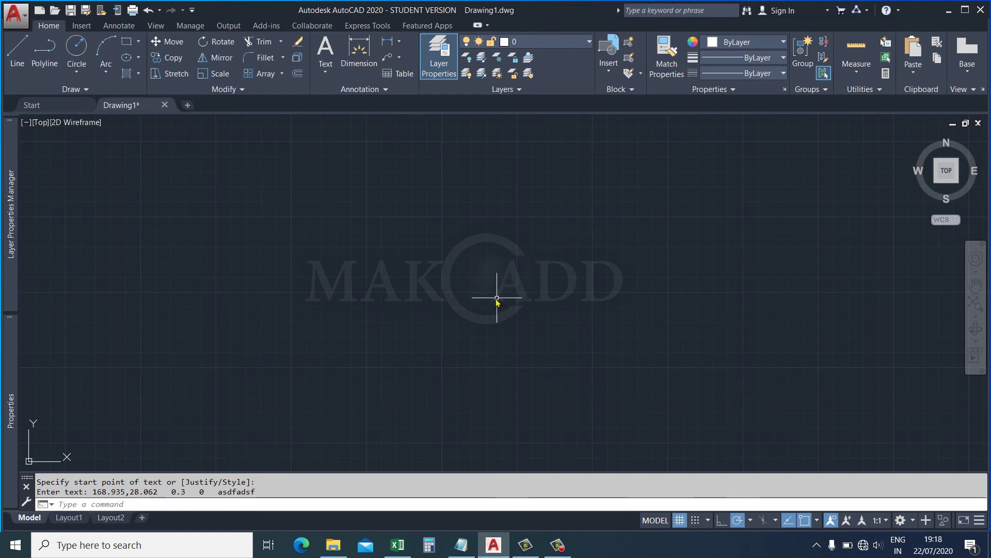
key("F2")
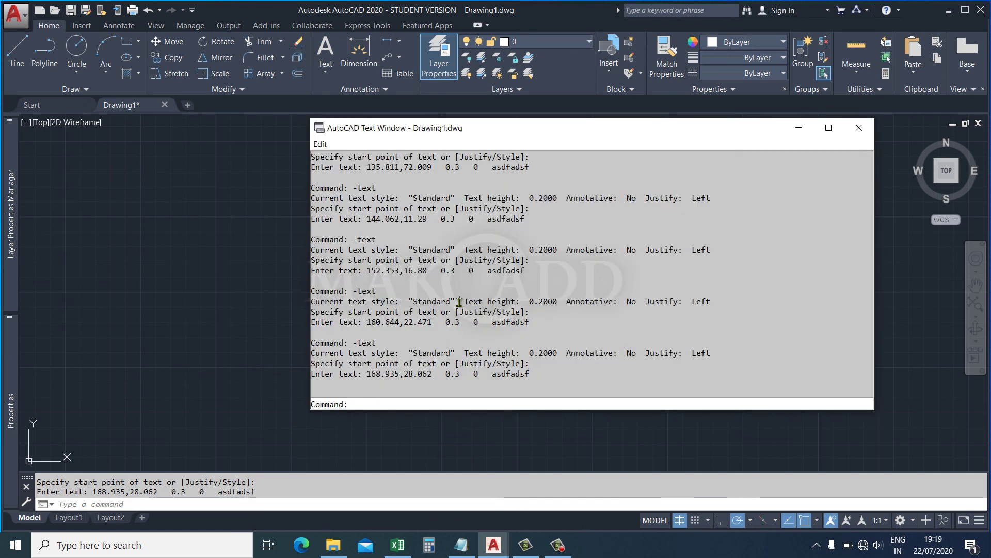
scroll(459, 302, "up", 3)
scroll(459, 302, "down", 1)
scroll(458, 301, "up", 6)
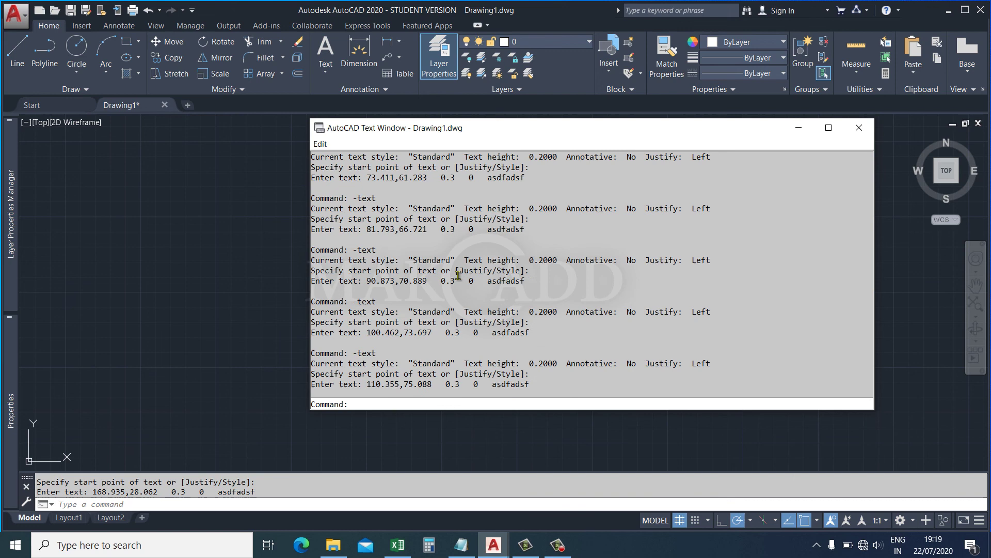
scroll(458, 283, "up", 6)
scroll(452, 288, "up", 6)
scroll(450, 285, "up", 2)
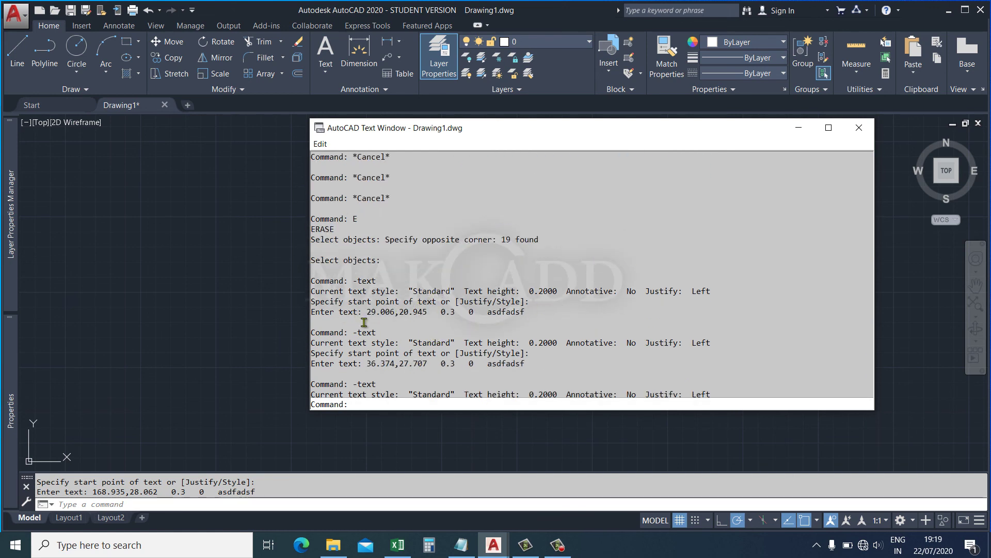
left_click(799, 127)
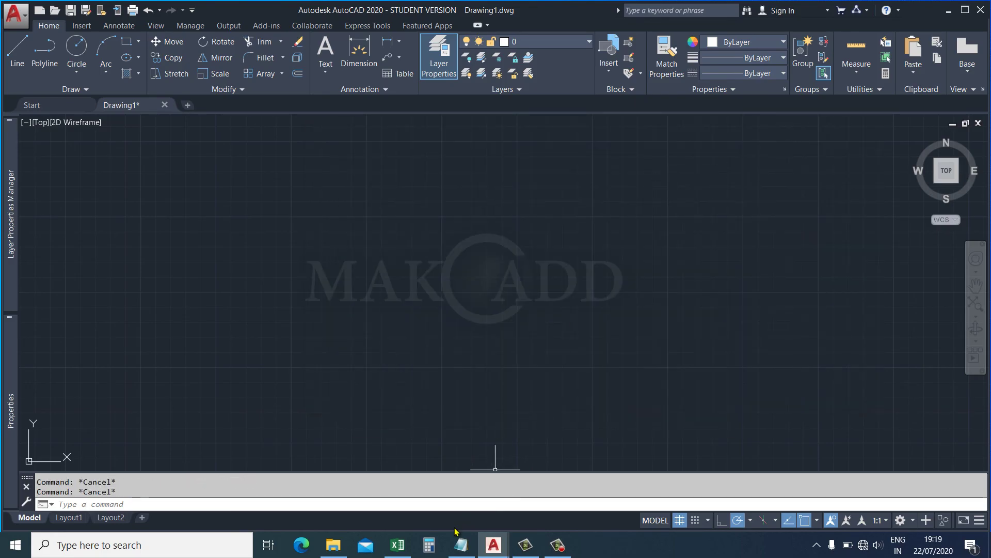
- Delete the empty spacer columns Y, Z and AA, then select X2:AB19
left_click(398, 545)
left_click(547, 117)
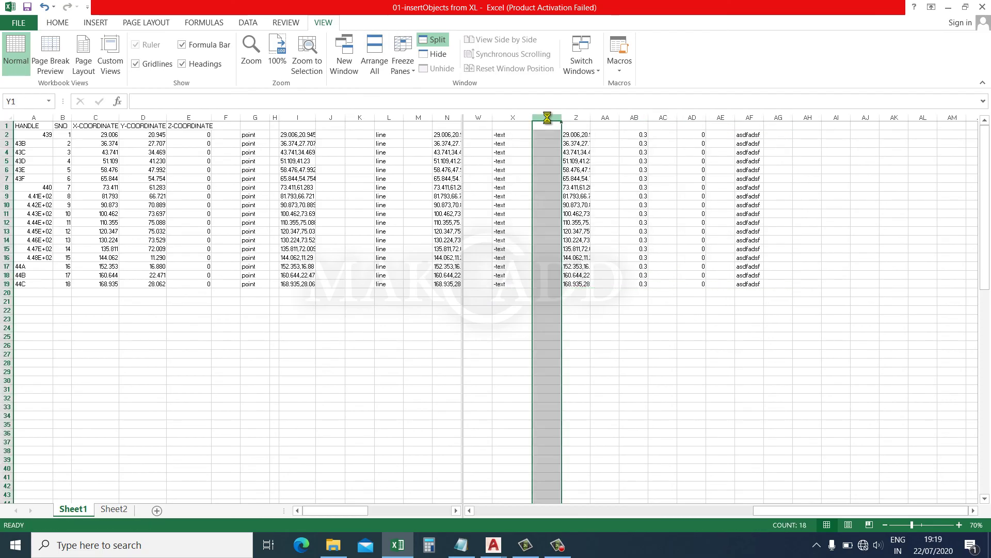
key("ctrl+minus")
left_click(578, 117)
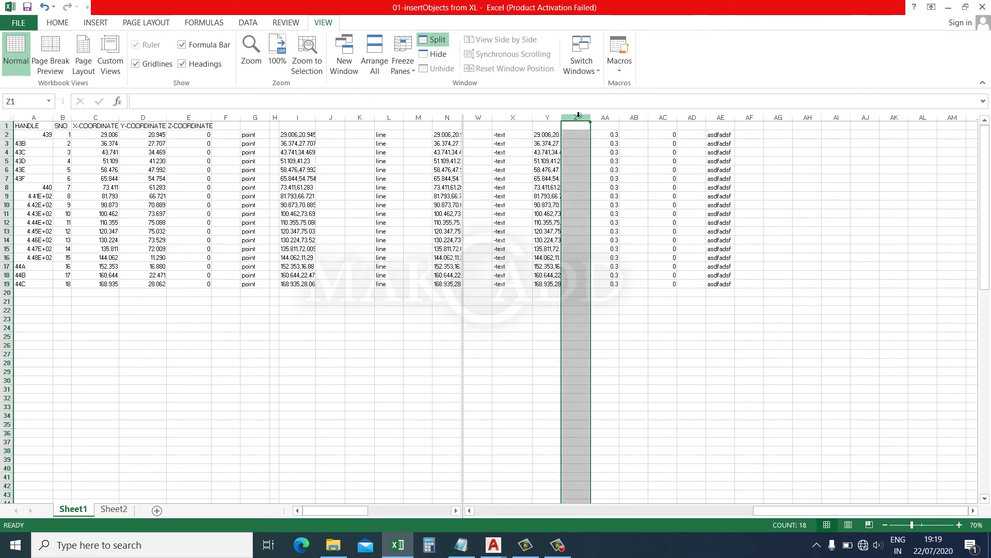
key("ctrl+minus")
left_click(663, 117)
key("ctrl+minus")
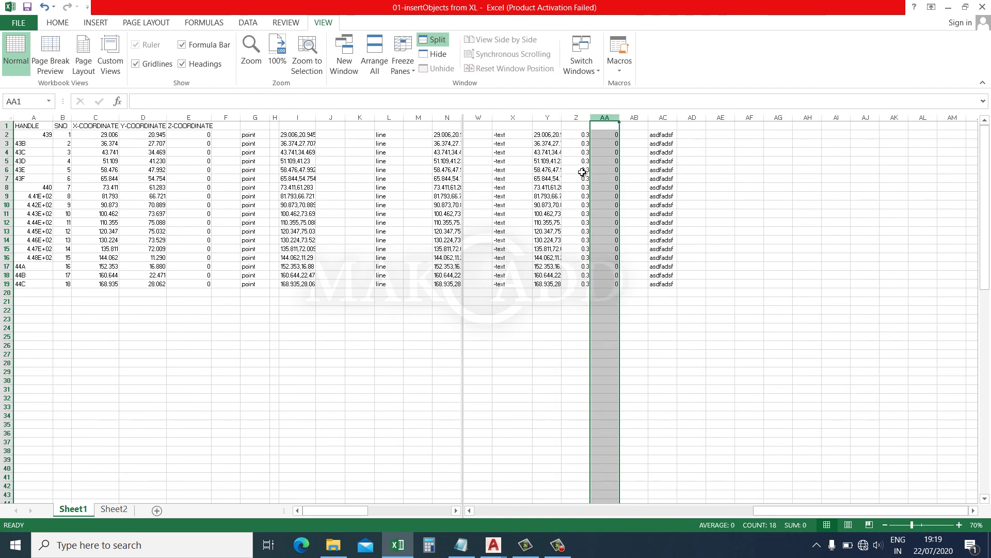
left_click(634, 214)
left_click(635, 117)
left_click_drag(522, 135, 630, 283)
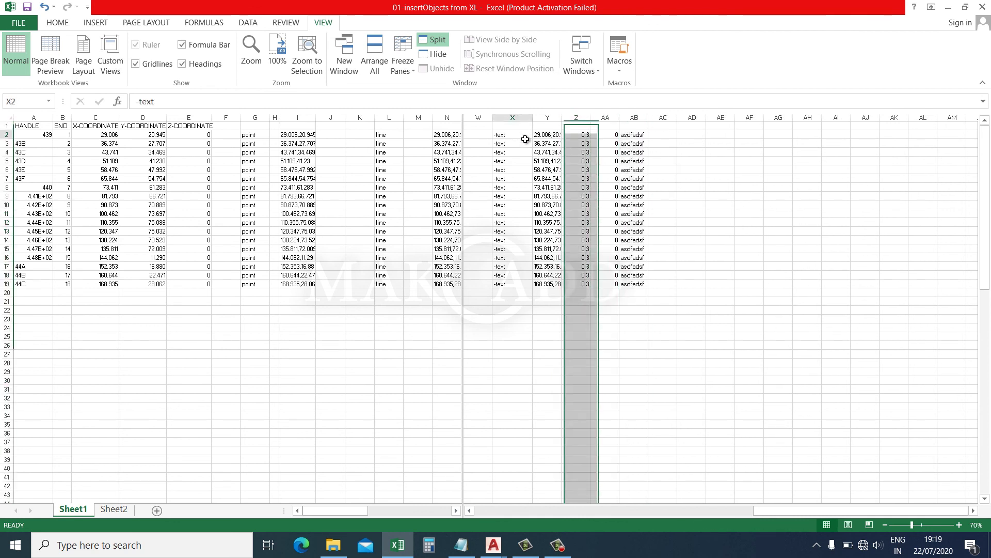
- Paste the copied X2:AB19 rows into AutoCAD, placing asdfadsf text at height 0.3, rotation 0
key("ctrl+c")
left_click(949, 7)
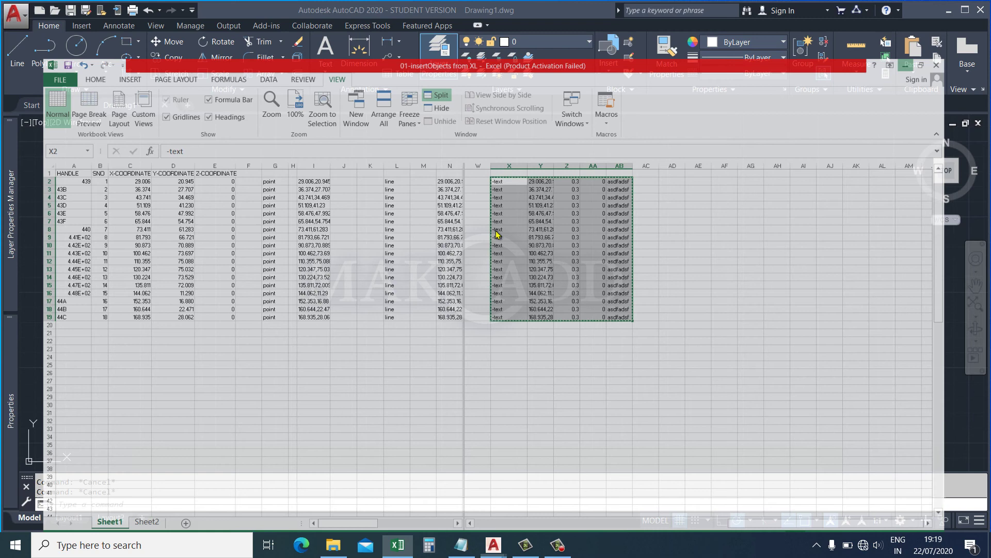
left_click(285, 506)
right_click(285, 510)
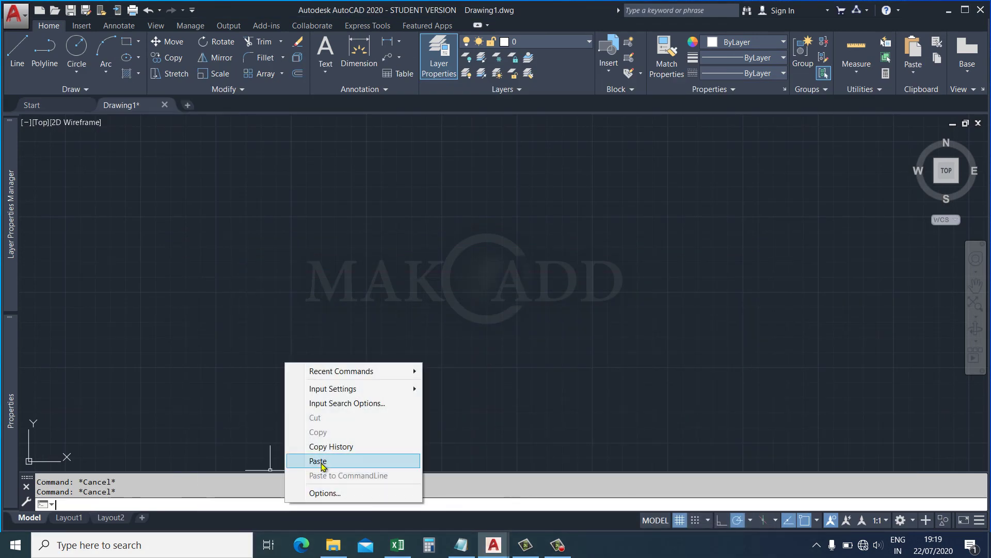
left_click(306, 458)
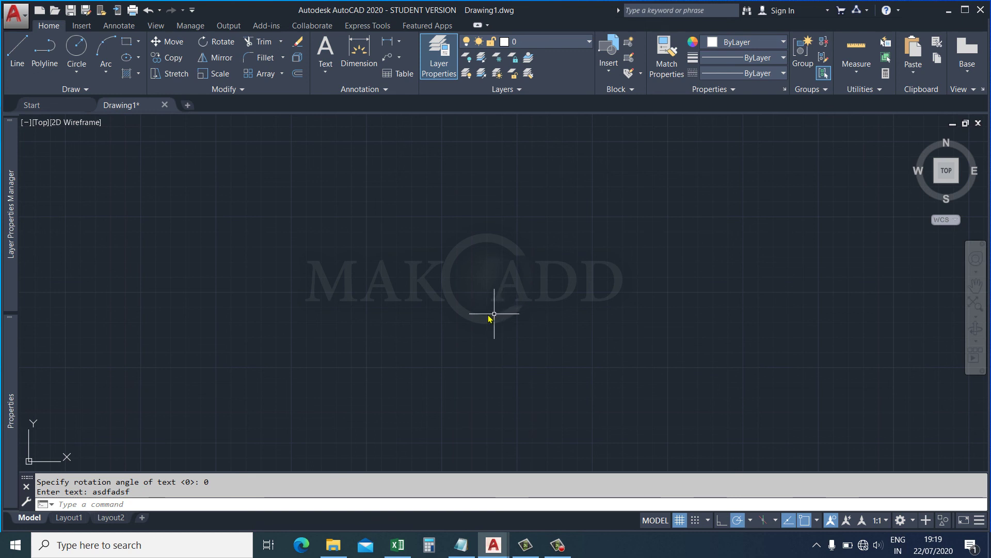
key("Escape")
key("Escape")
key("F2")
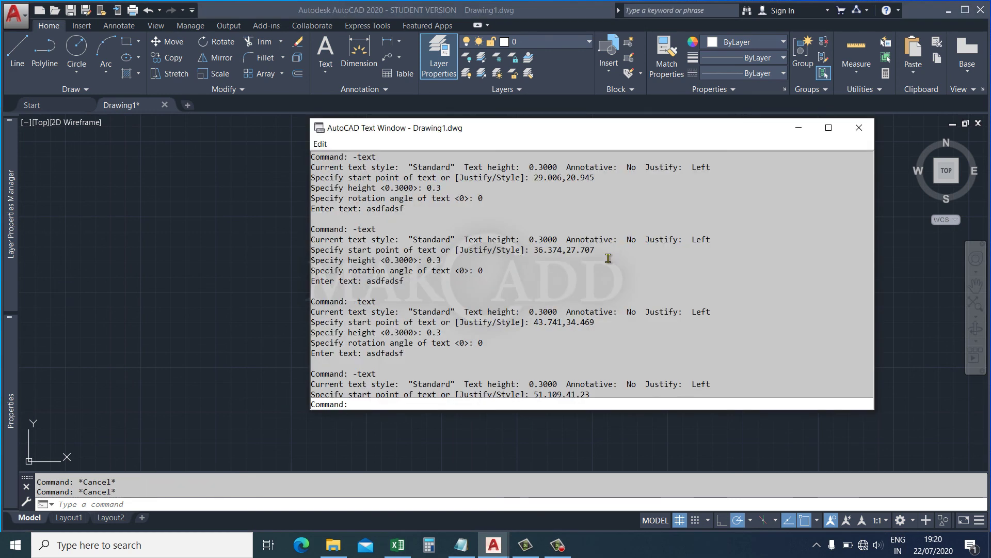